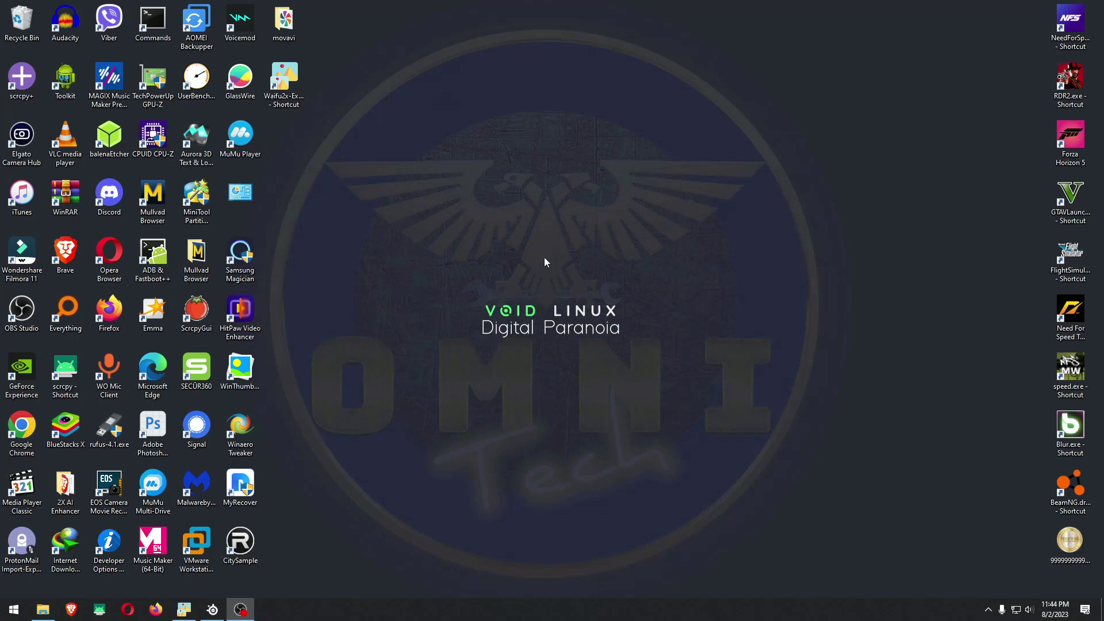
# Step: Bring up the Waifu2x-Extension-GUI window and place it near the middle of the desktop
pyautogui.rightClick(668, 263)
pyautogui.click(657, 313)
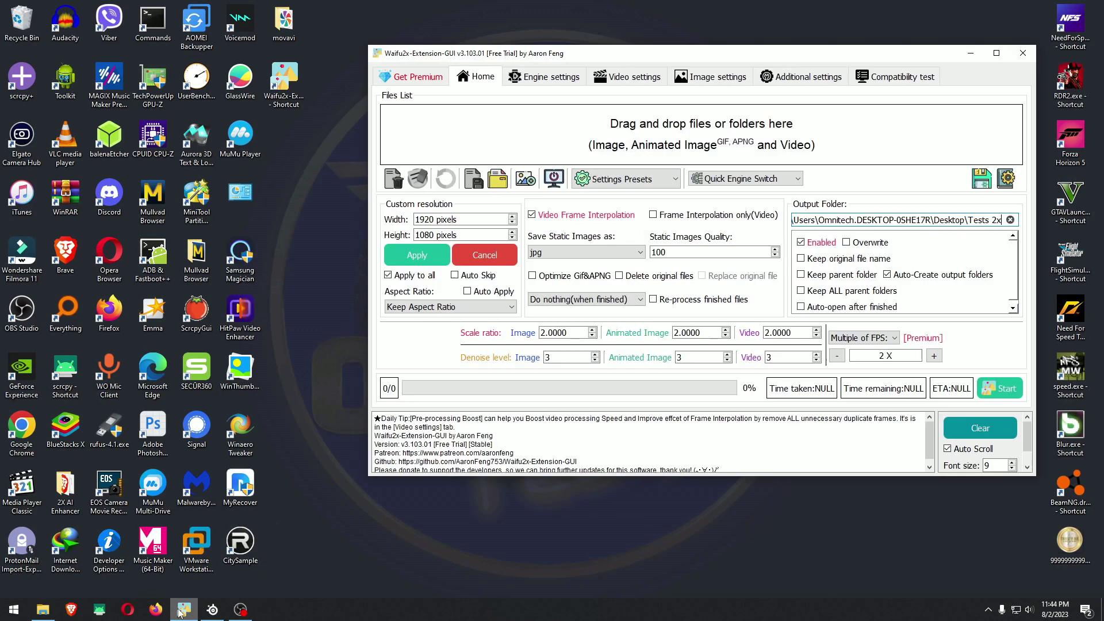
pyautogui.moveTo(782, 54); pyautogui.dragTo(772, 58)
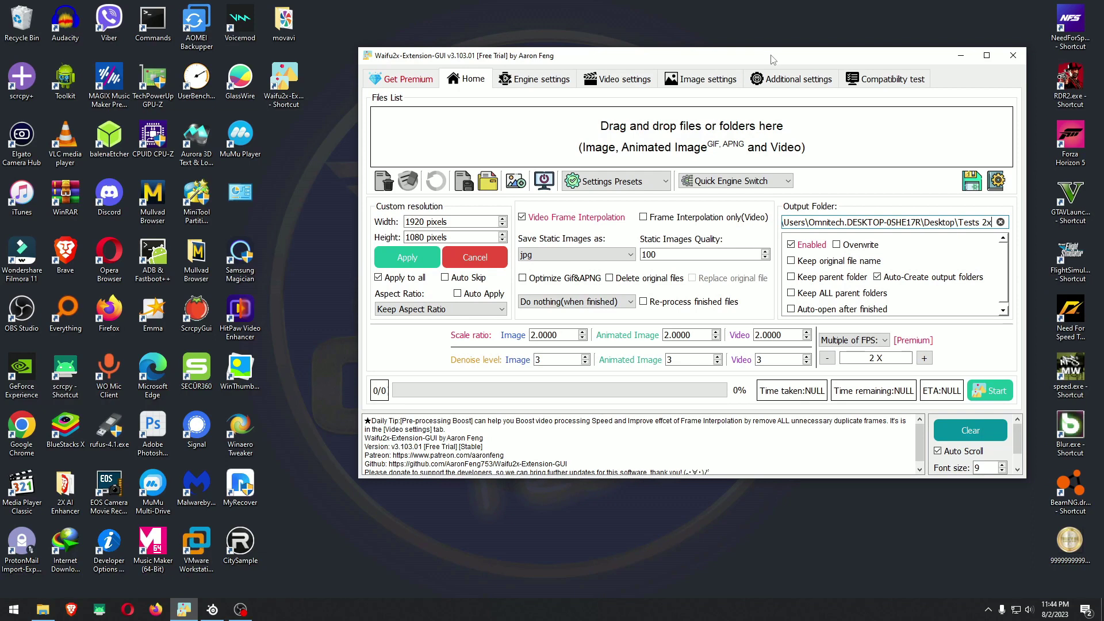
pyautogui.moveTo(773, 59); pyautogui.dragTo(675, 72)
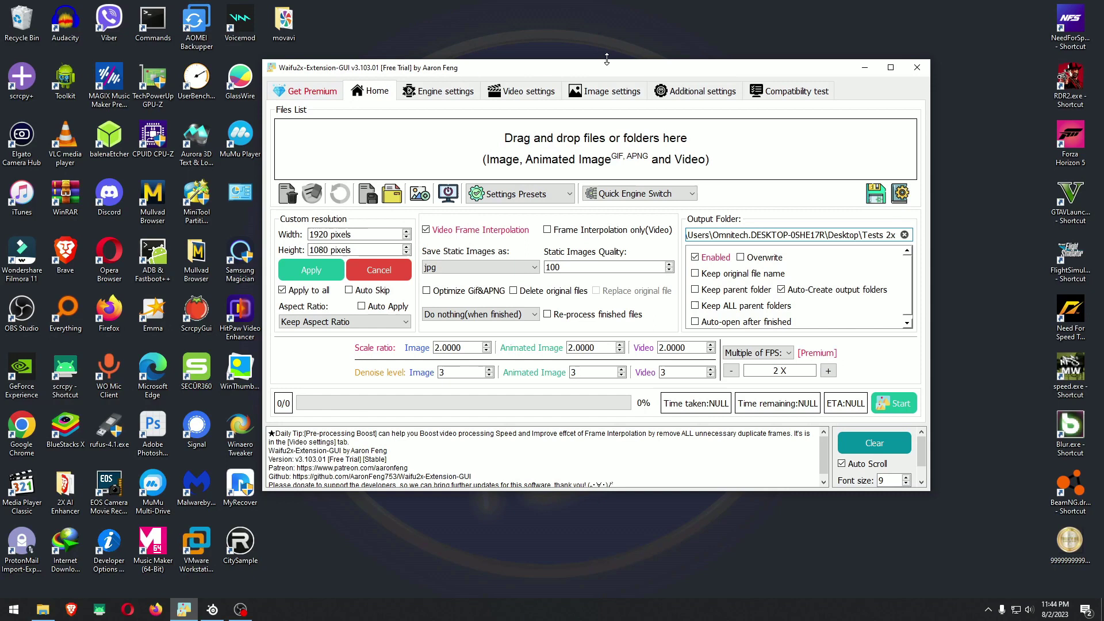
pyautogui.moveTo(611, 69)
pyautogui.mouseDown()
pyautogui.moveTo(566, 104)
pyautogui.moveTo(593, 110)
pyautogui.moveTo(614, 71)
pyautogui.mouseUp()
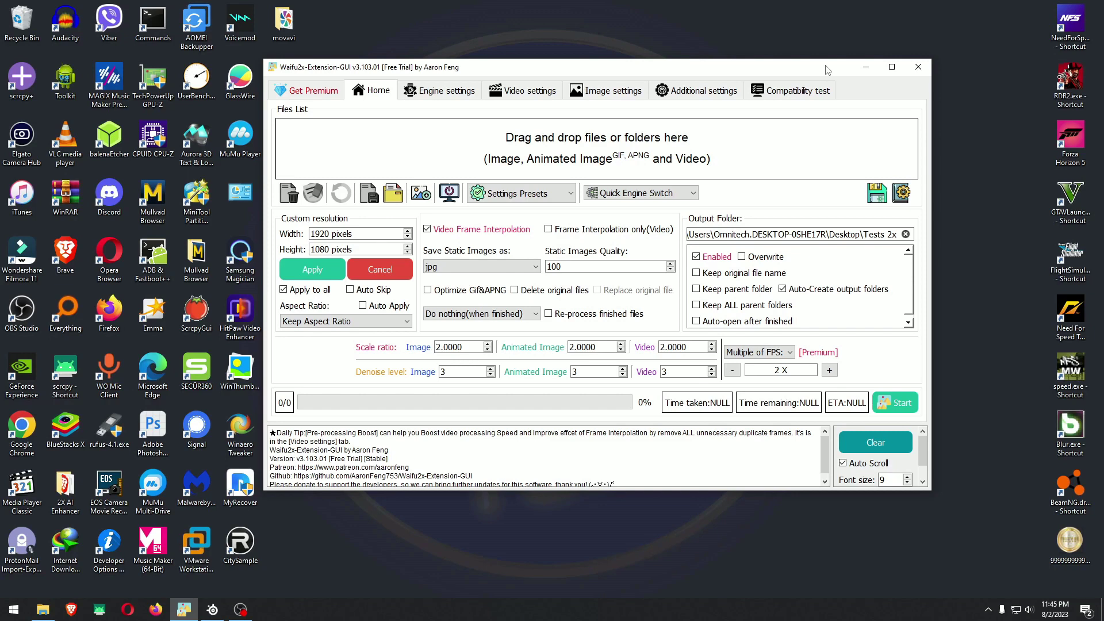
# Step: Look through the premium, engine, video, image, additional and compatibility test pages, including the available image engines, and return to the home page
pyautogui.click(310, 93)
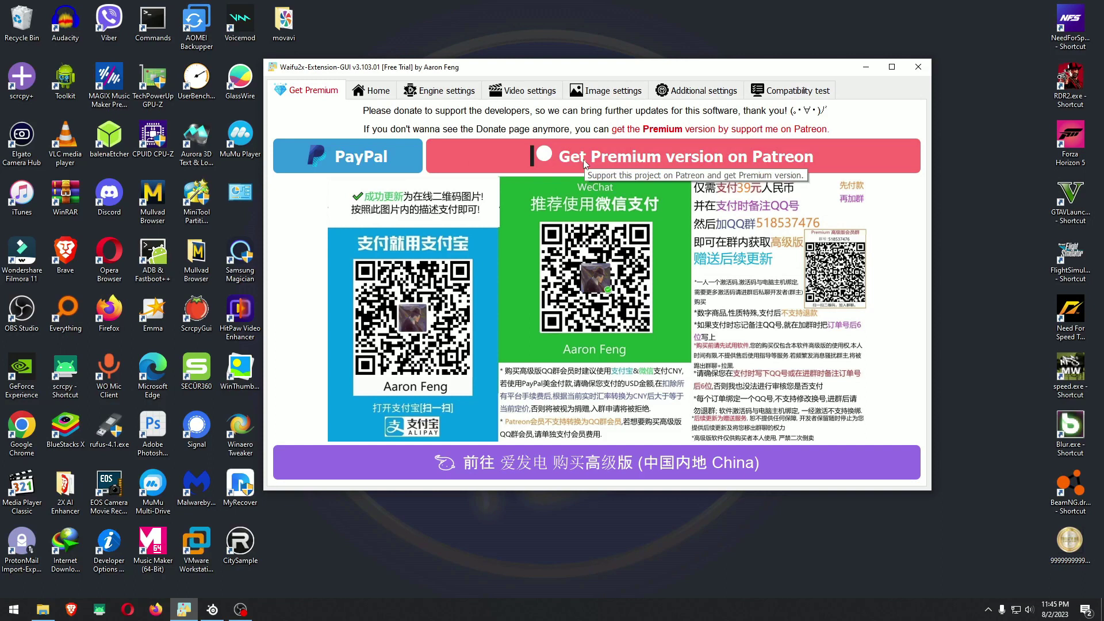
pyautogui.click(369, 95)
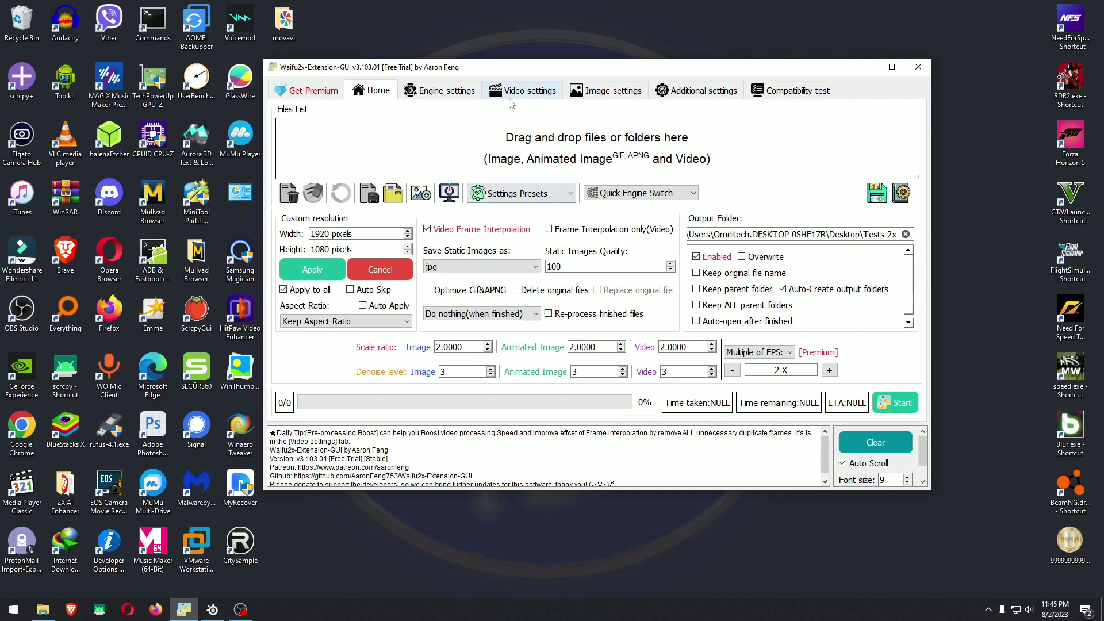
pyautogui.click(460, 93)
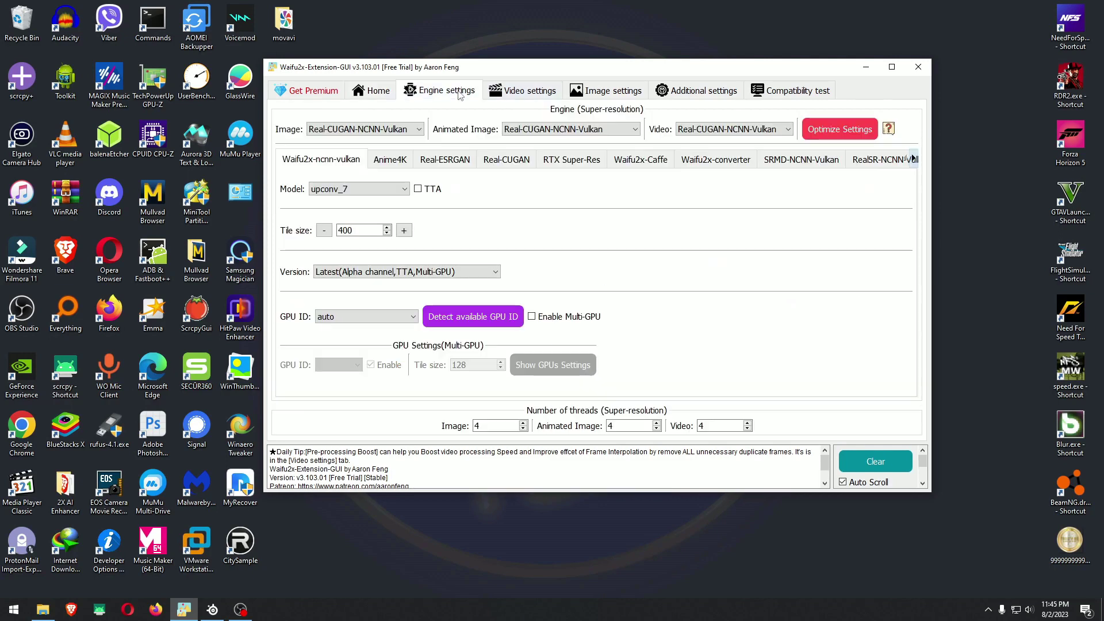
pyautogui.click(421, 129)
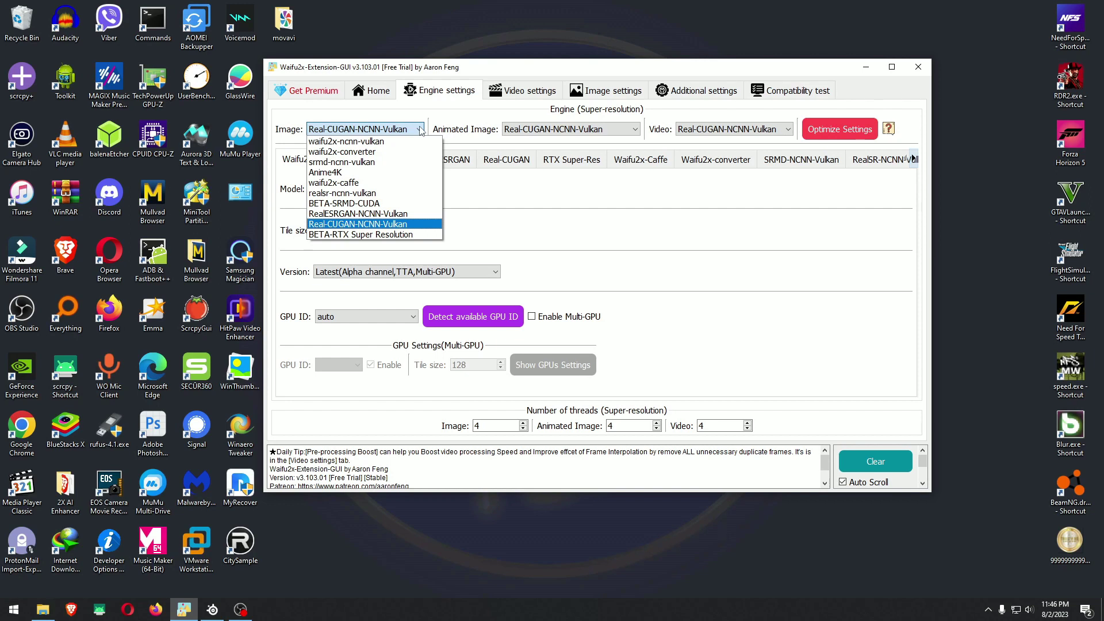
pyautogui.click(421, 130)
pyautogui.click(531, 93)
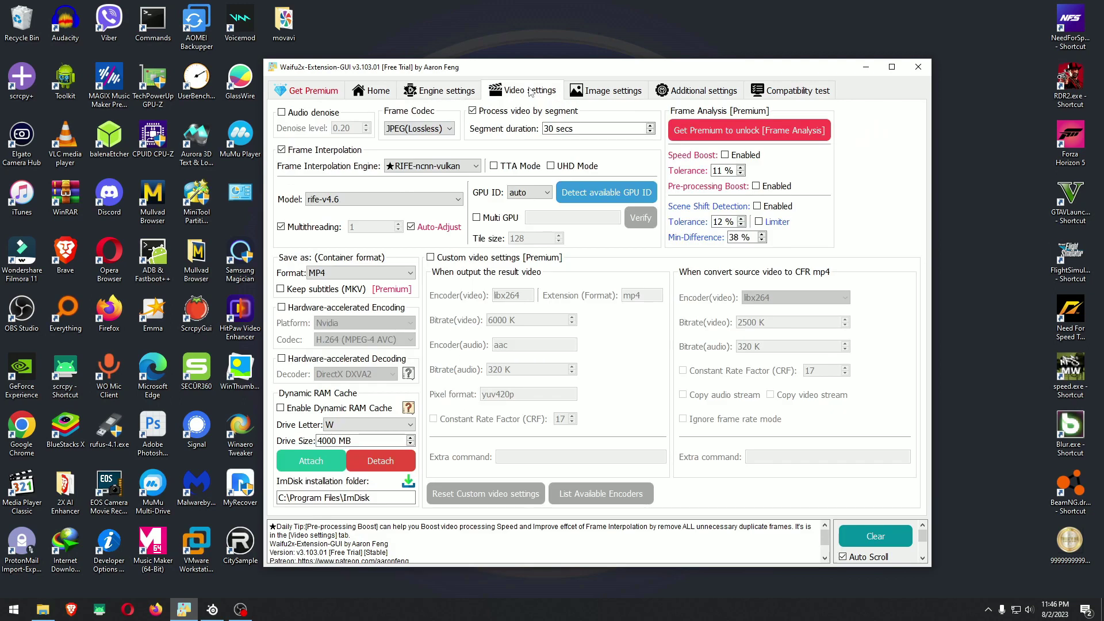
pyautogui.click(432, 130)
pyautogui.click(433, 138)
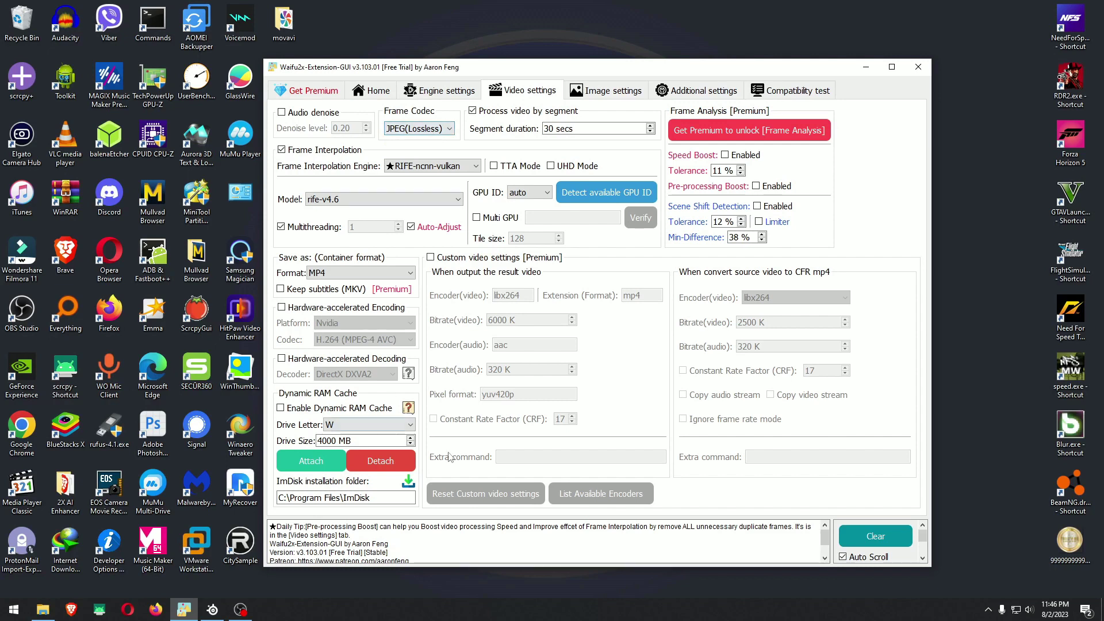
pyautogui.click(607, 99)
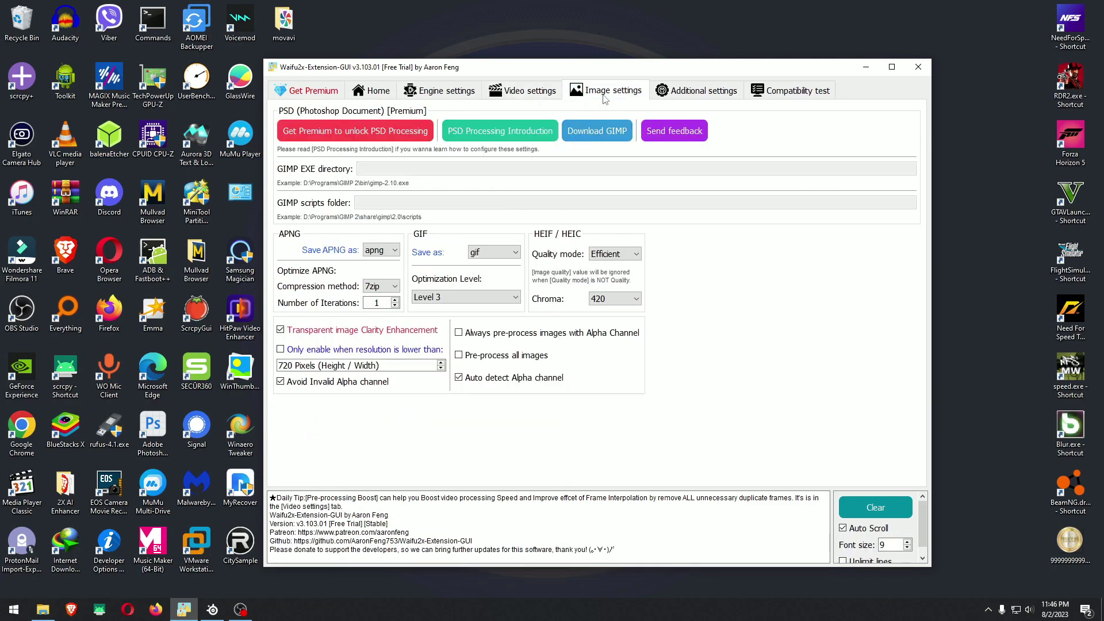
pyautogui.click(695, 98)
pyautogui.click(759, 94)
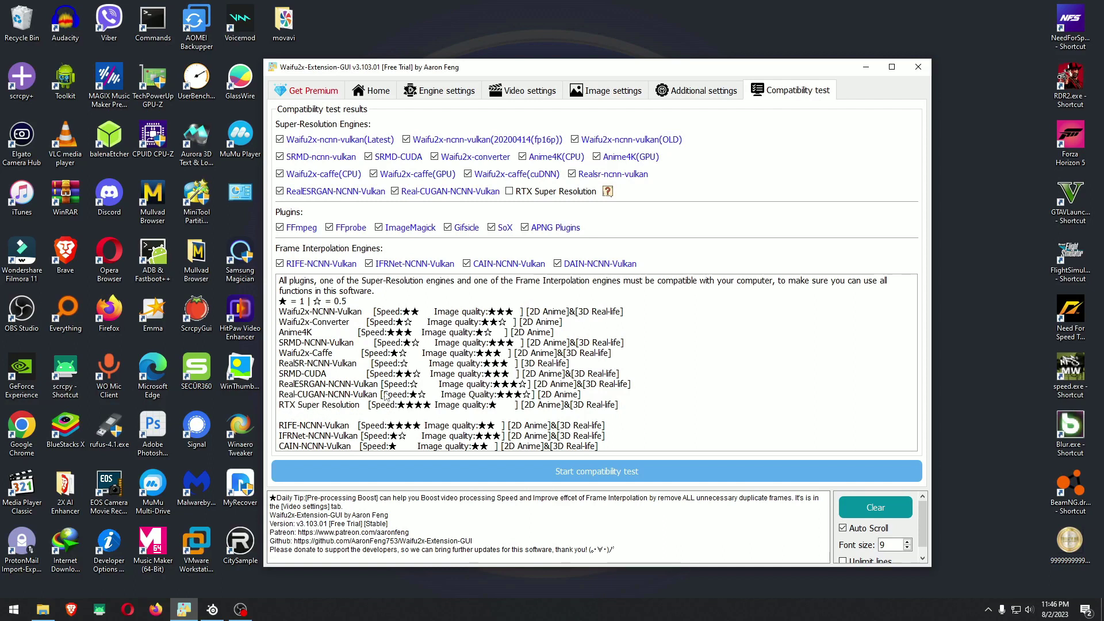
pyautogui.click(363, 90)
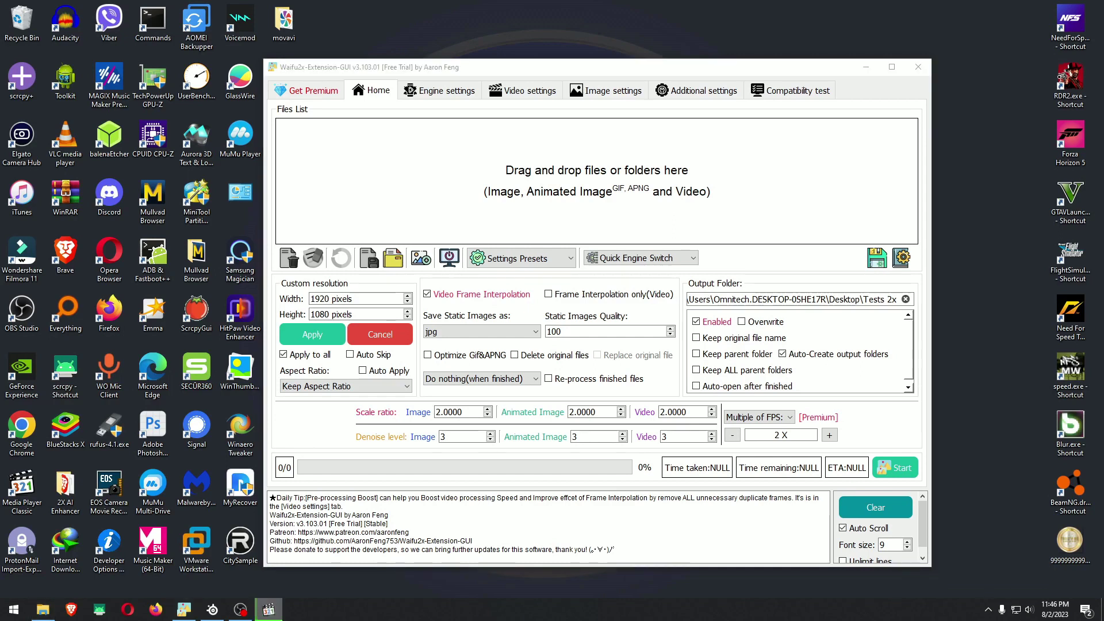
# Step: Examine the picture quality of the source video anime.3gp.mp4 at full screen in the media player and close it
pyautogui.click(523, 247)
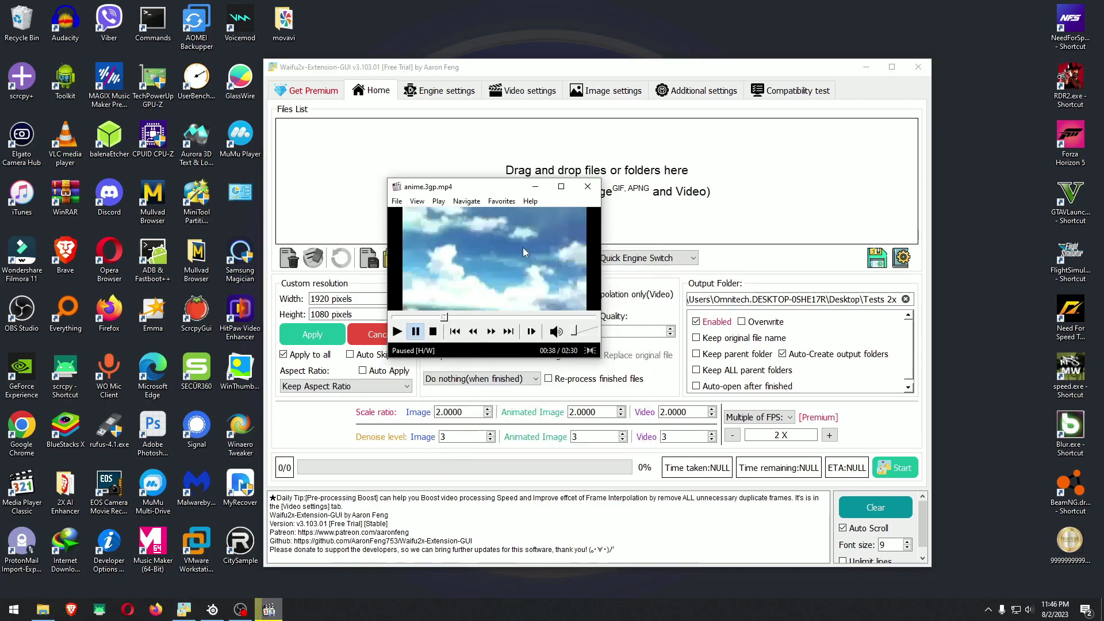
pyautogui.click(495, 240)
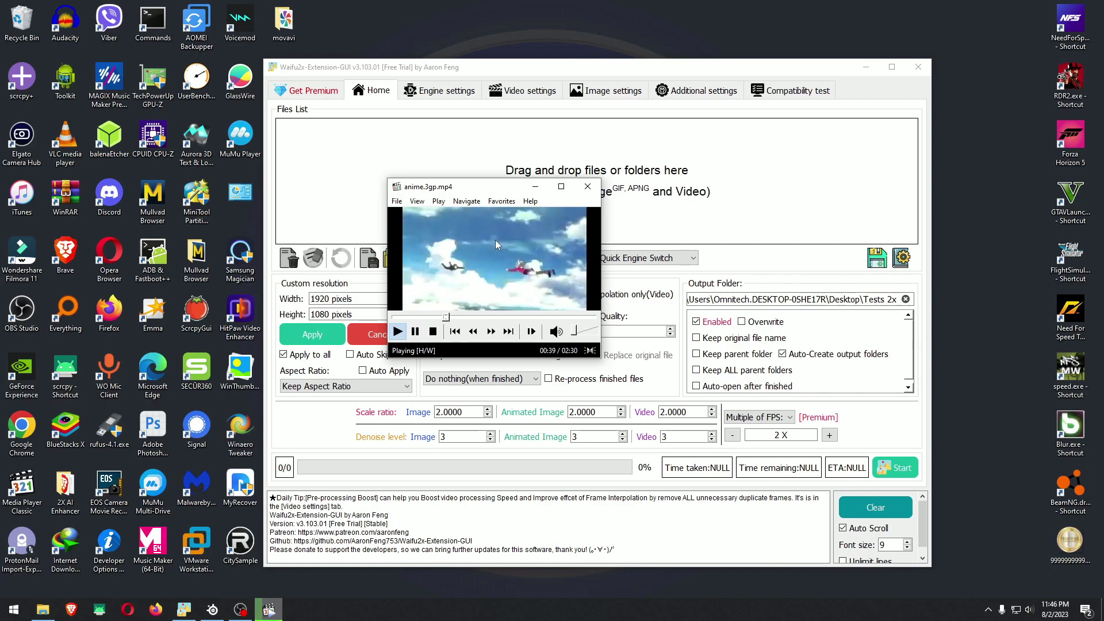
pyautogui.click(866, 67)
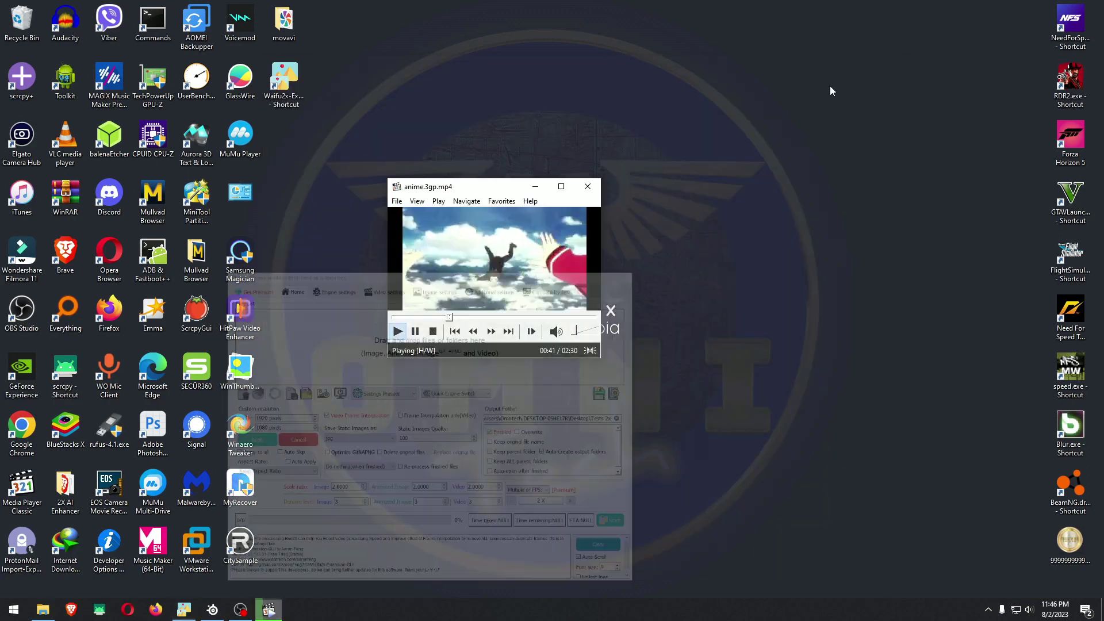
pyautogui.moveTo(471, 189); pyautogui.dragTo(779, 124)
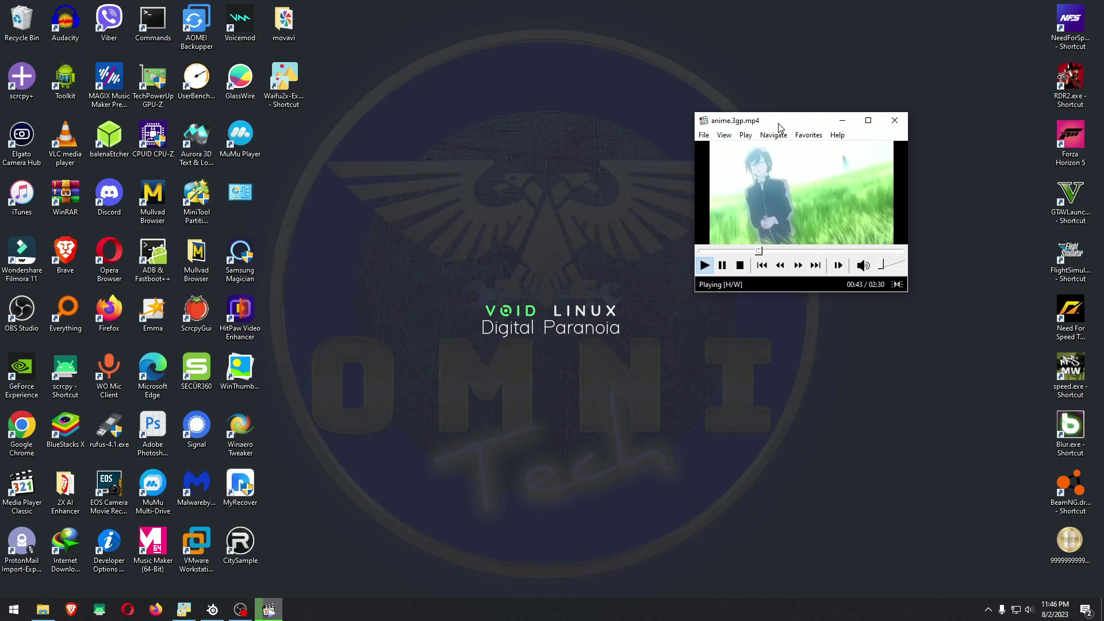
pyautogui.doubleClick(769, 190)
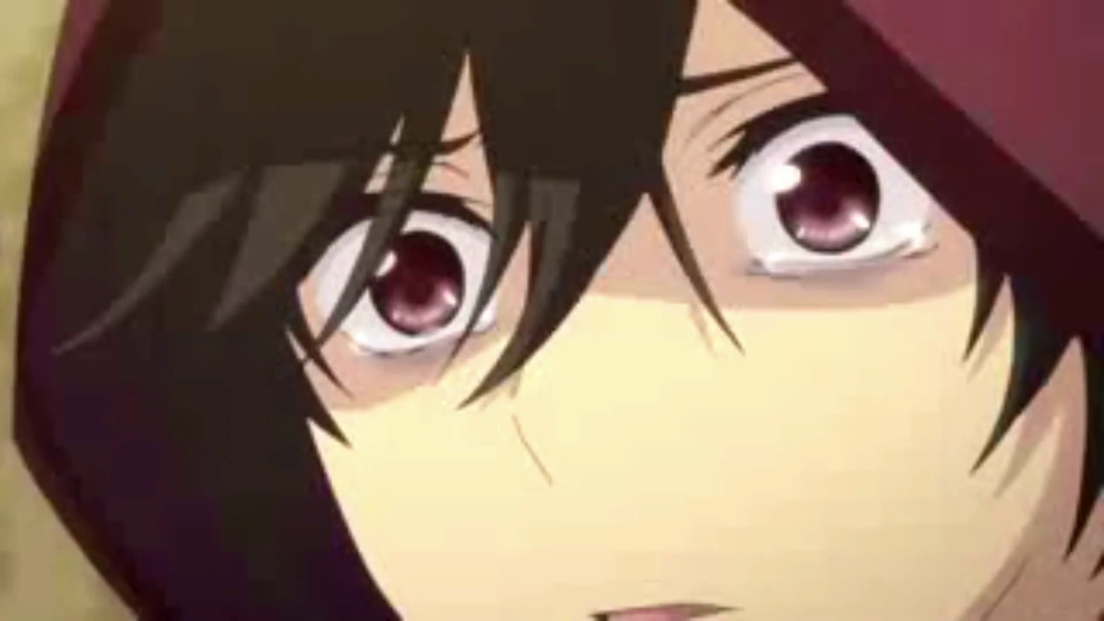
pyautogui.doubleClick(459, 267)
pyautogui.press('space')
pyautogui.hotkey('alt', 'F4')
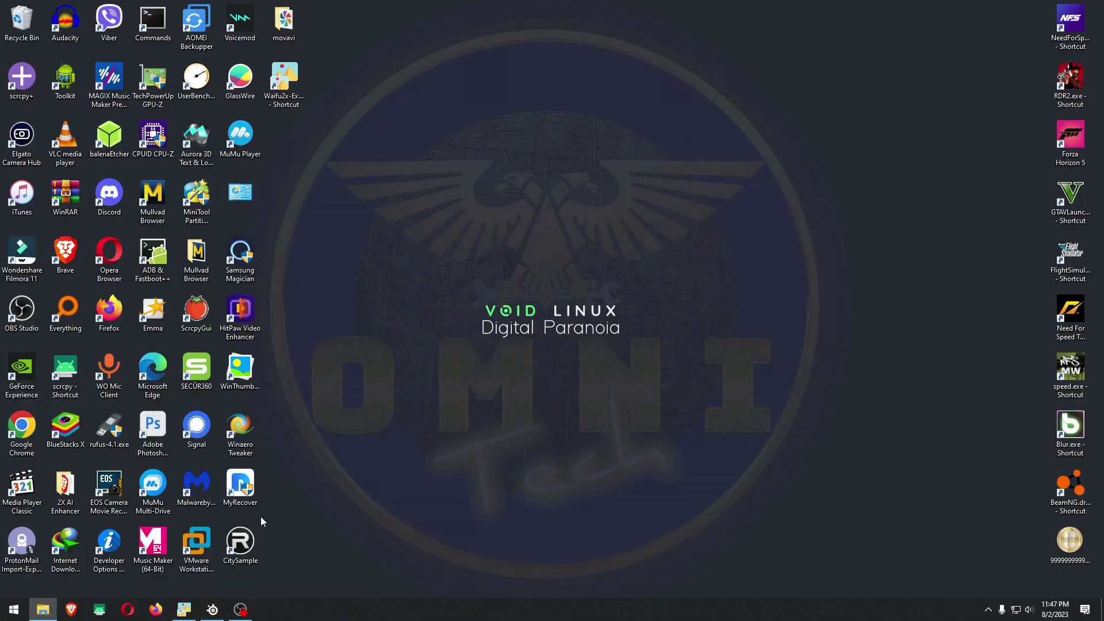
# Step: Switch back to Waifu2x-Extension-GUI and add anime.3gp.mp4 to the files list
pyautogui.click(183, 608)
pyautogui.moveTo(609, 3); pyautogui.dragTo(575, 161)
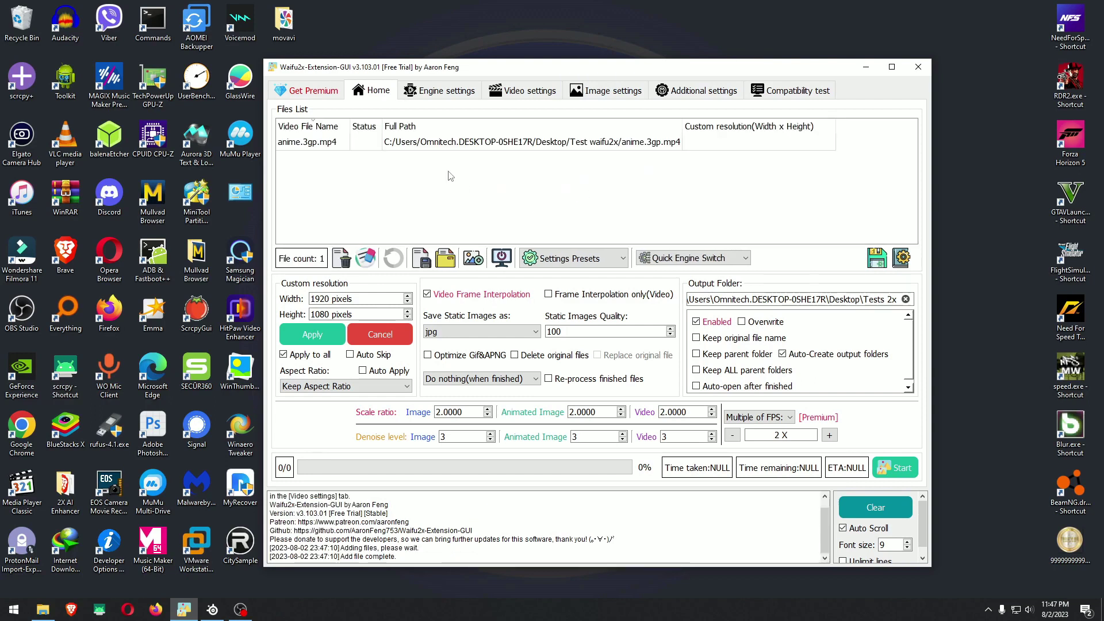
# Step: Set the super-resolution engine to Anime4K for both images and videos
pyautogui.click(442, 92)
pyautogui.click(418, 132)
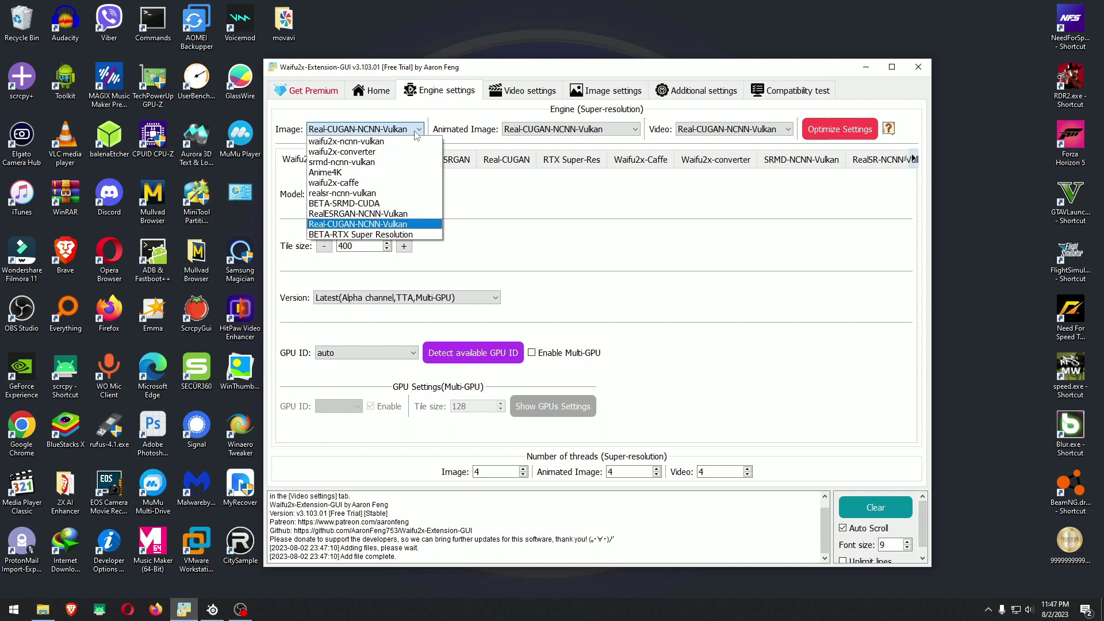
pyautogui.click(372, 172)
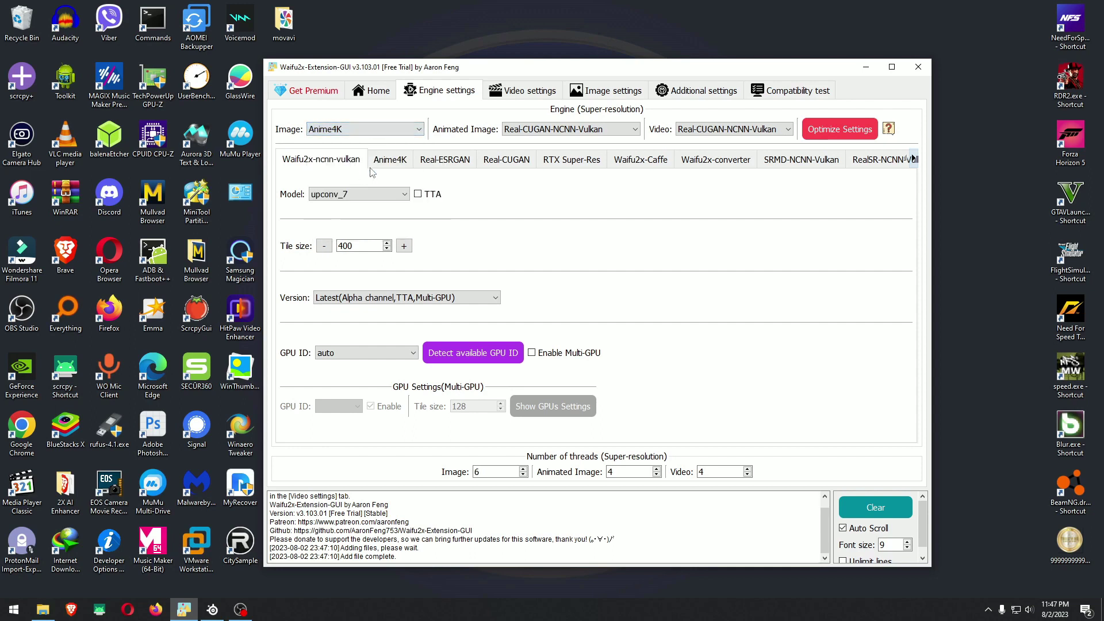
pyautogui.click(627, 136)
pyautogui.click(754, 131)
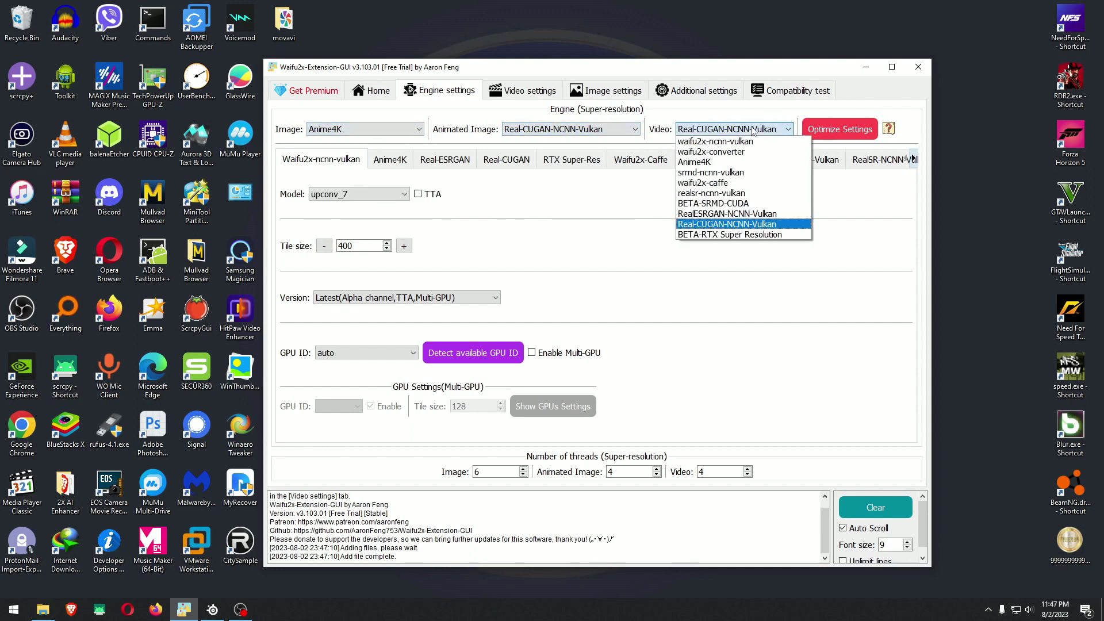
pyautogui.click(722, 163)
# Step: Change the image engine to RealESRGAN-NCNN-Vulkan and set the Waifu2x-ncnn-vulkan model to cunet (2D Anime Only)
pyautogui.click(413, 130)
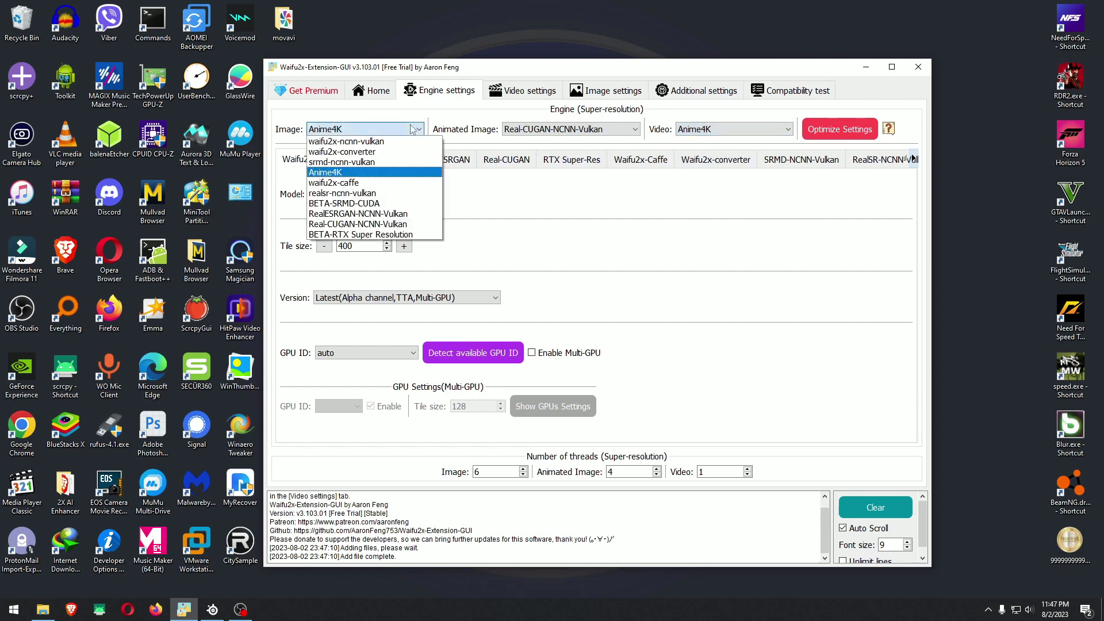
pyautogui.click(382, 215)
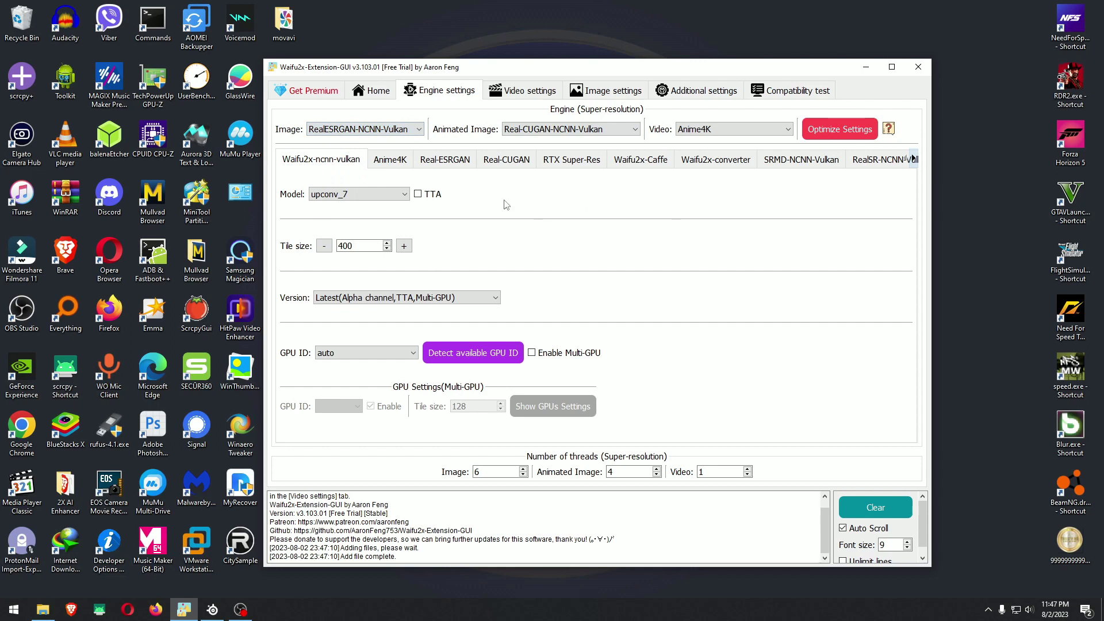
pyautogui.click(406, 195)
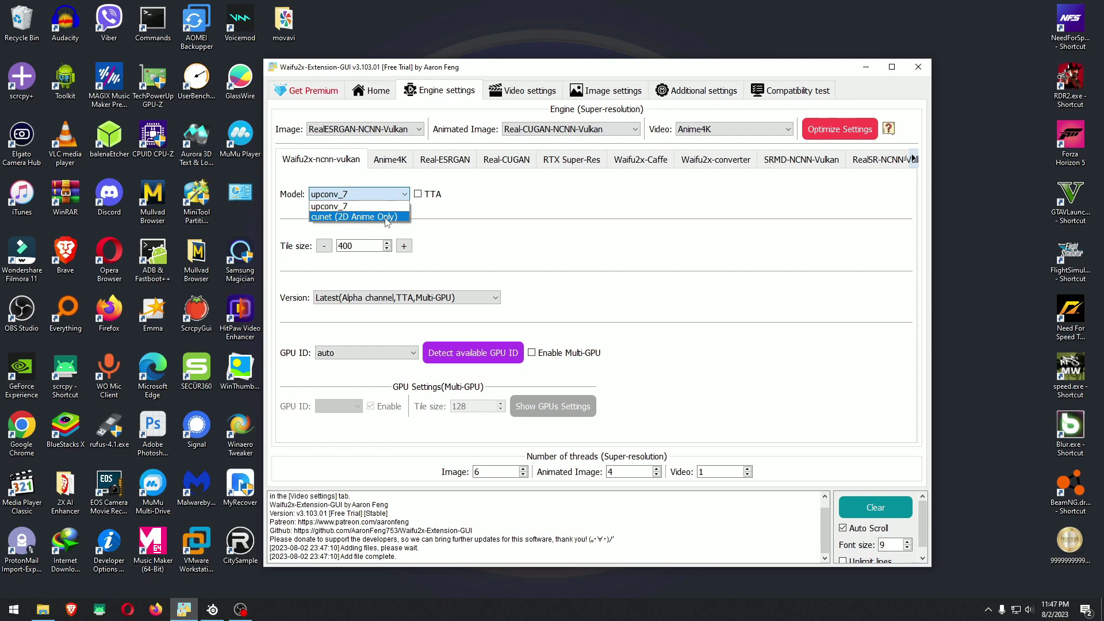
pyautogui.click(387, 216)
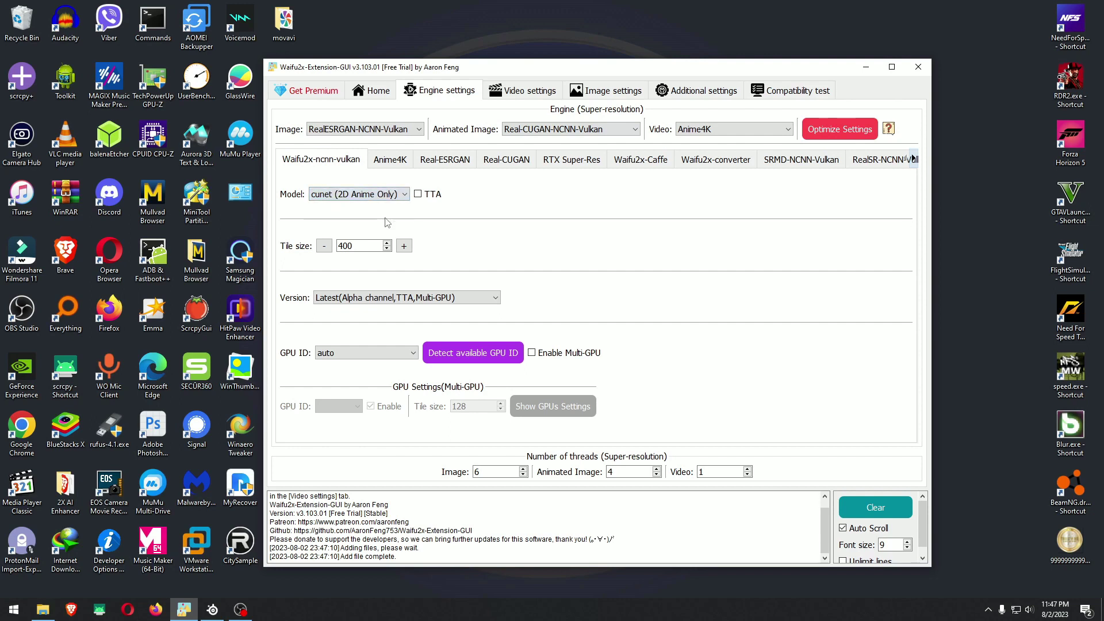
# Step: Set the output folder to the desktop's Test waifu2x folder, process the listed video and dismiss the summary
pyautogui.click(365, 94)
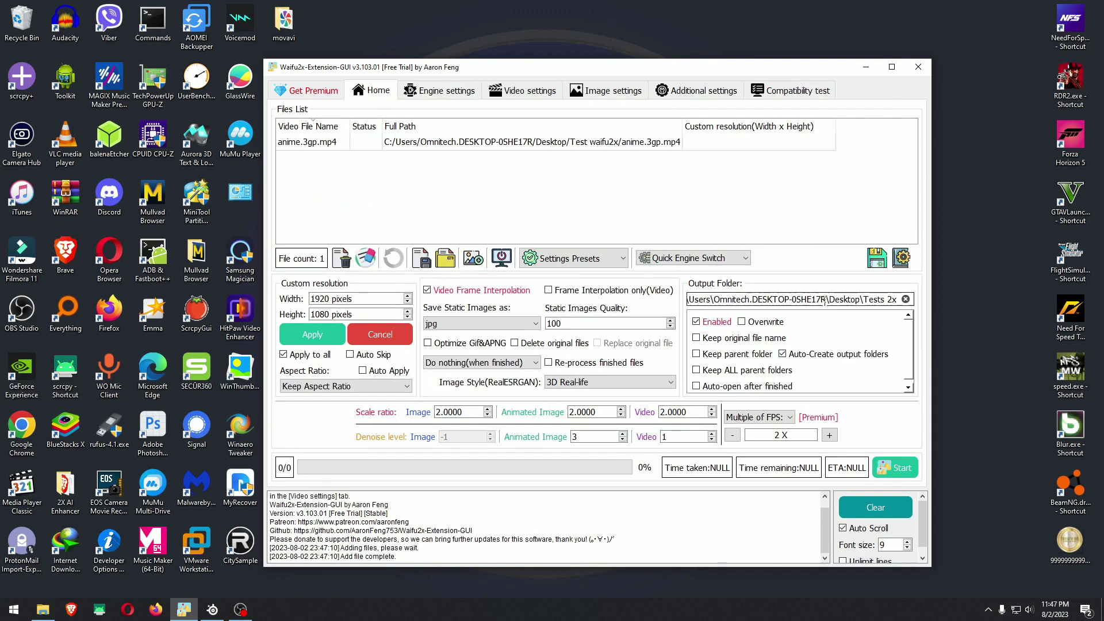
pyautogui.click(42, 610)
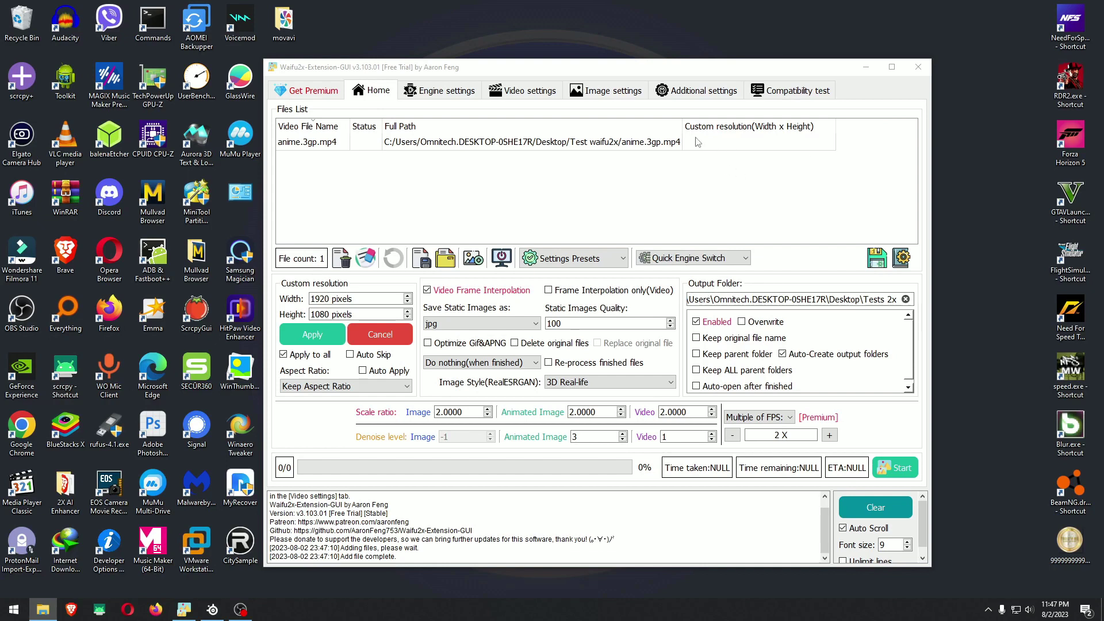
pyautogui.click(861, 297)
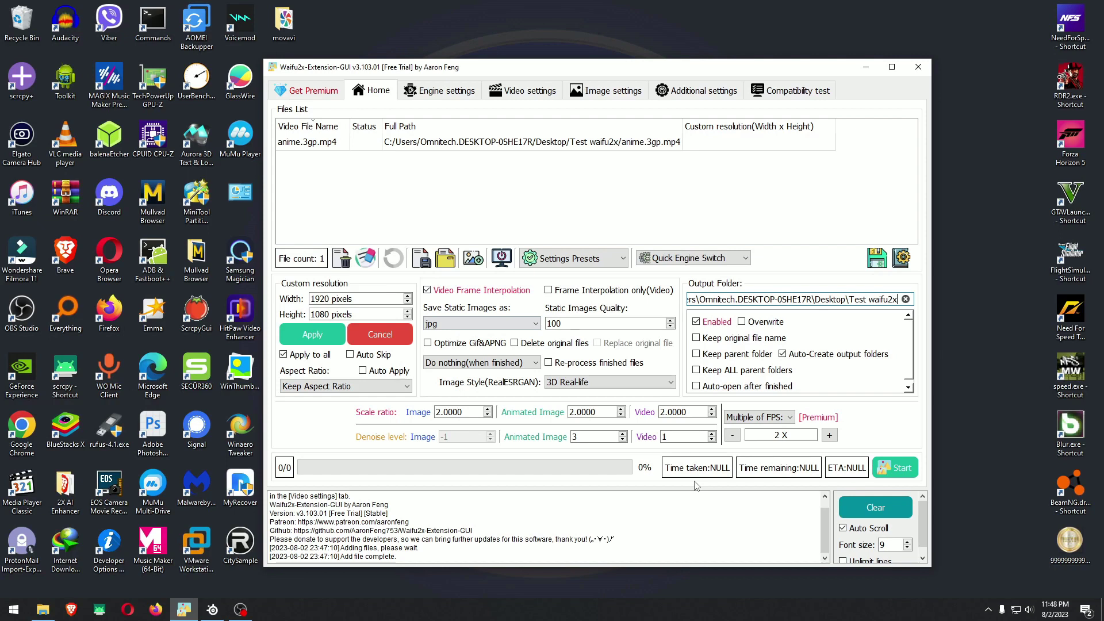
pyautogui.click(893, 472)
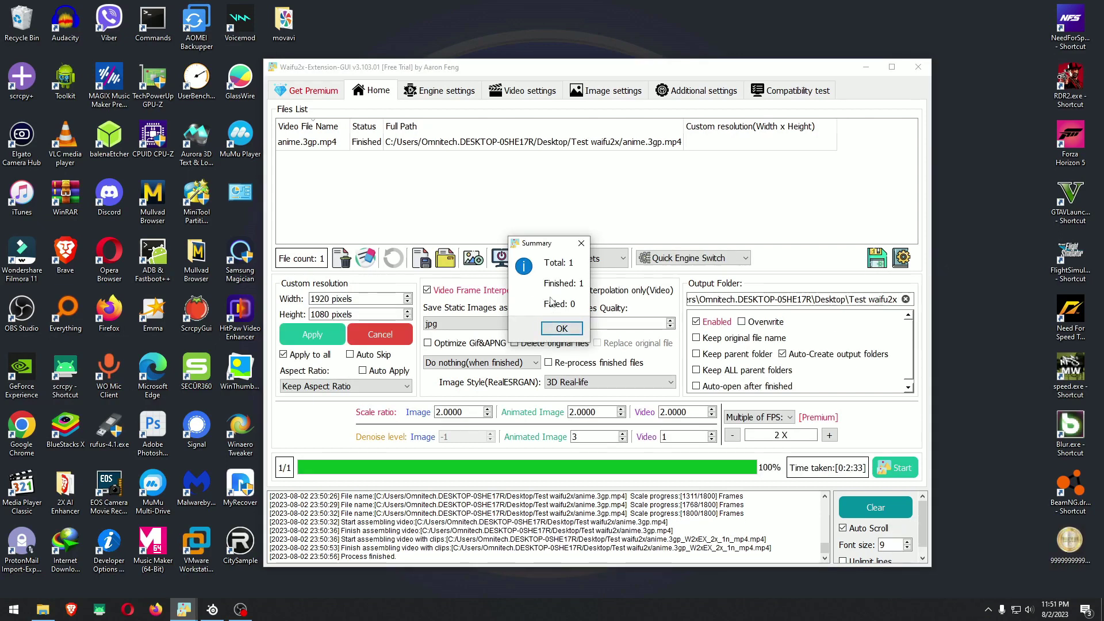
pyautogui.click(558, 328)
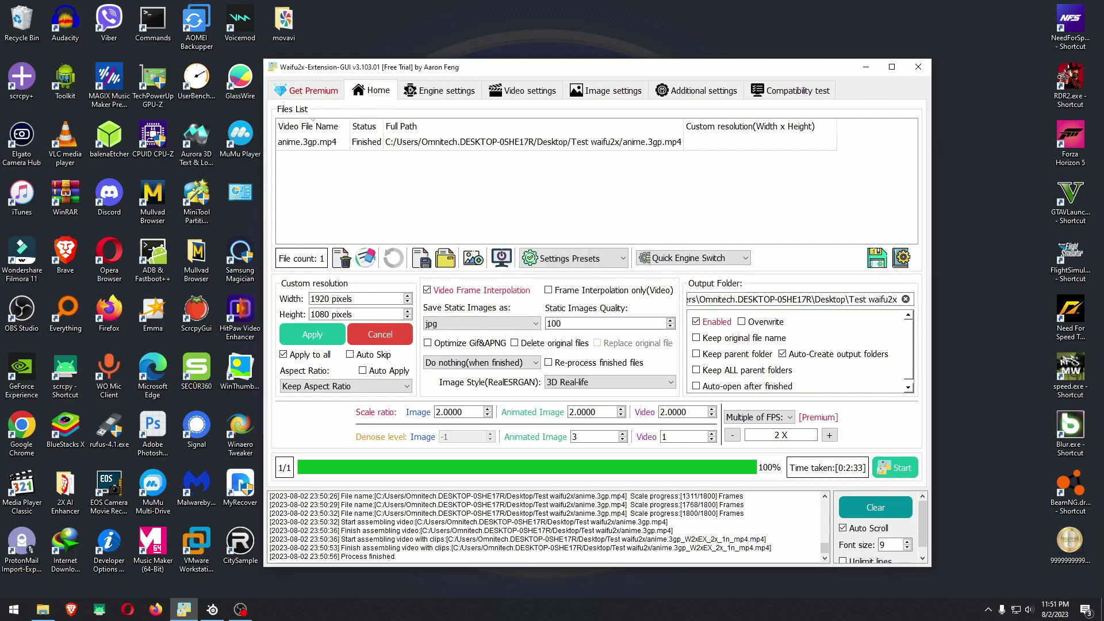
# Step: Switch to File Explorer and play the upscaled video anime.3gp_W2xEX_2x_1n_mp4_1.mp4 from the Test waifu2x folder
pyautogui.click(43, 609)
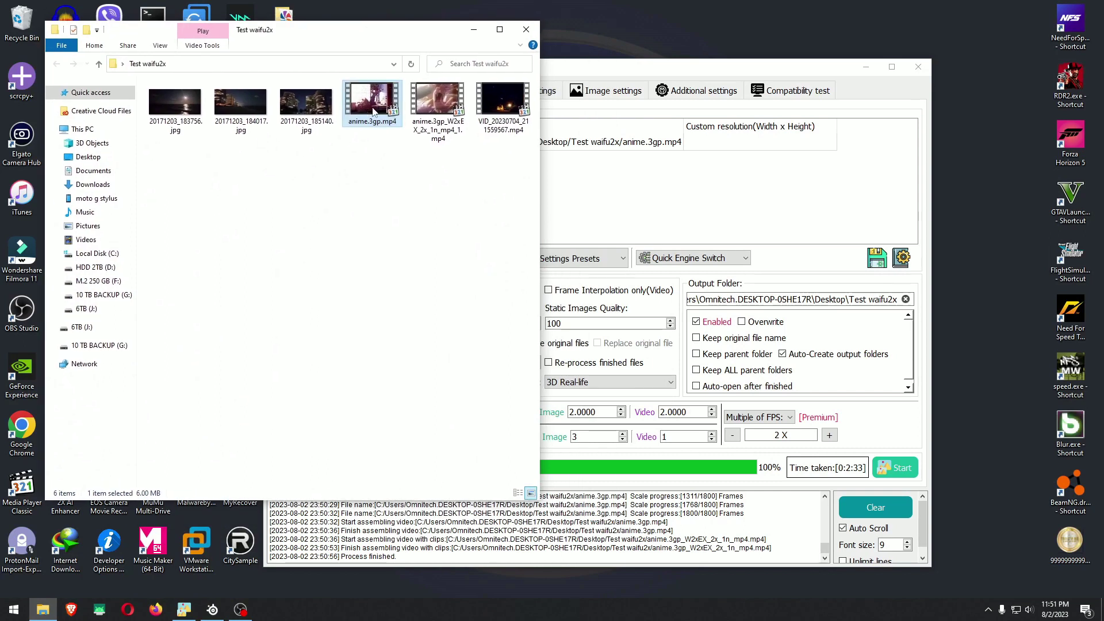
pyautogui.click(448, 105)
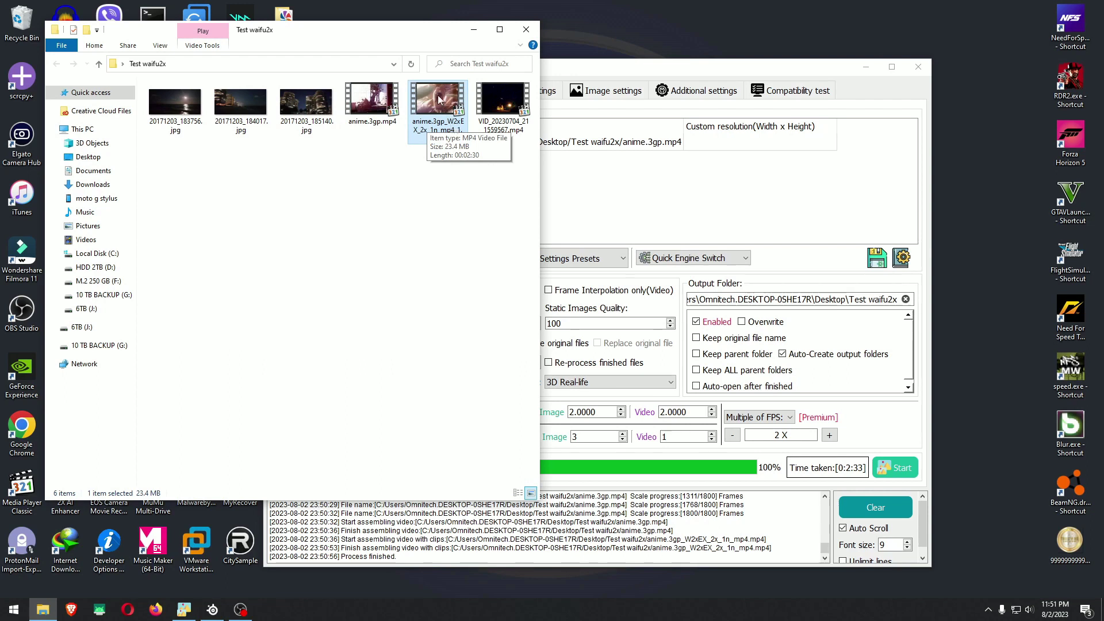
pyautogui.doubleClick(446, 112)
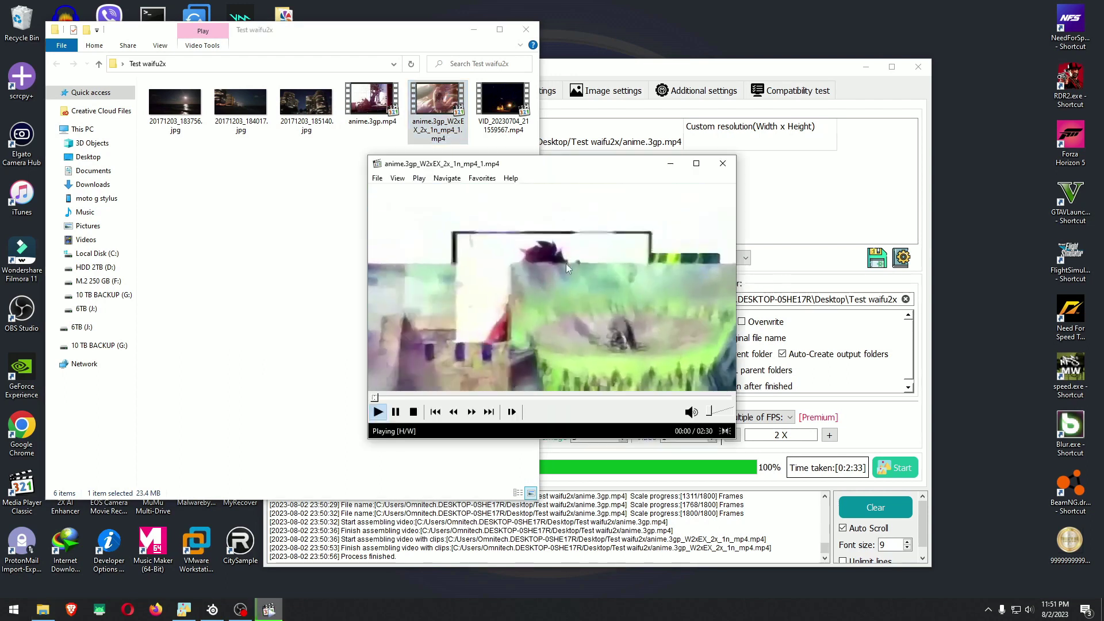
# Step: Play the upscaled anime video from about one minute in, pause it and inspect frames at several points along the timeline
pyautogui.moveTo(550, 269); pyautogui.dragTo(511, 209)
pyautogui.click(486, 341)
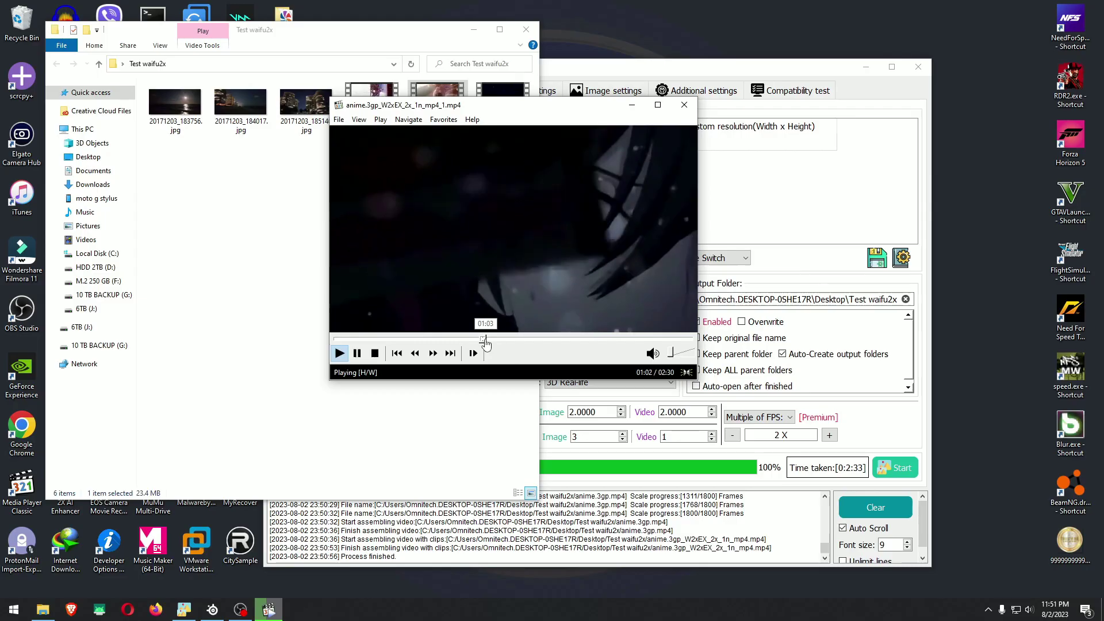
pyautogui.doubleClick(514, 248)
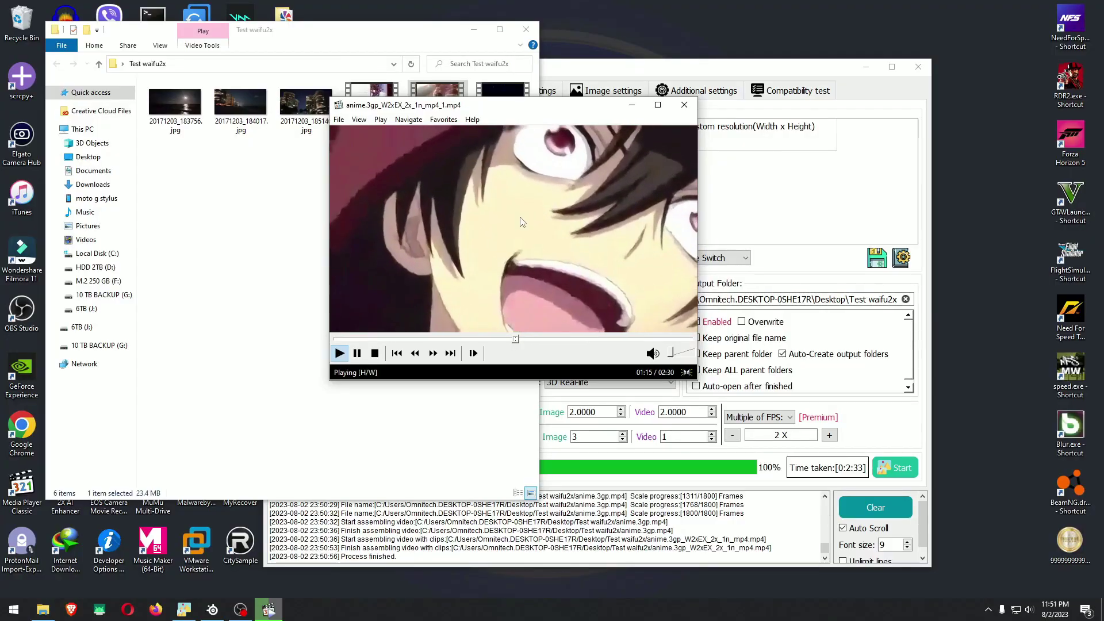
pyautogui.click(522, 222)
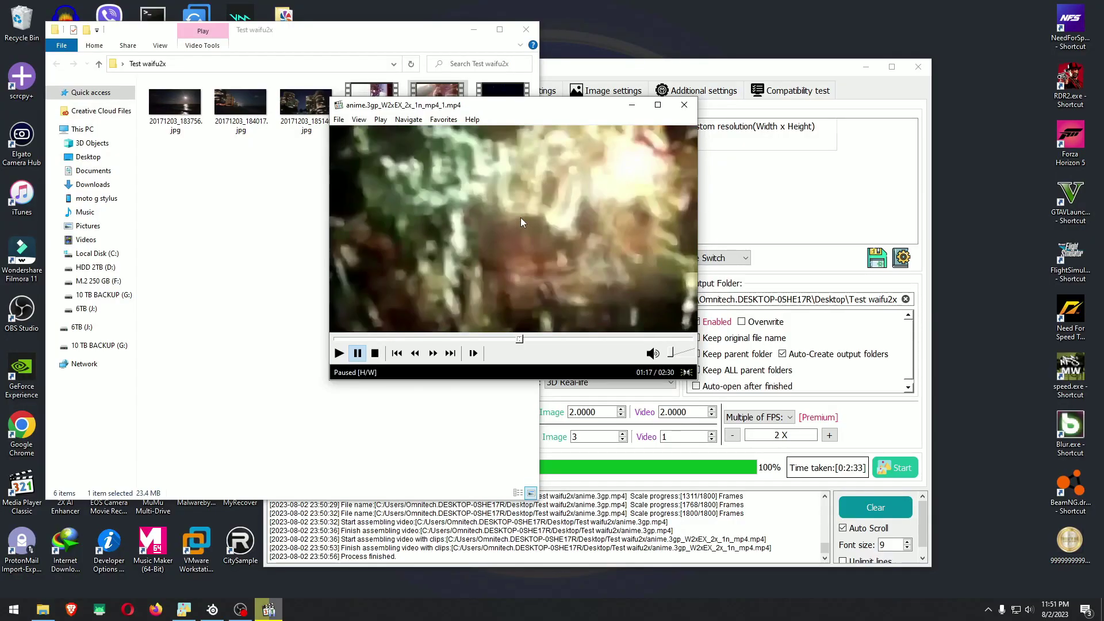
pyautogui.click(518, 339)
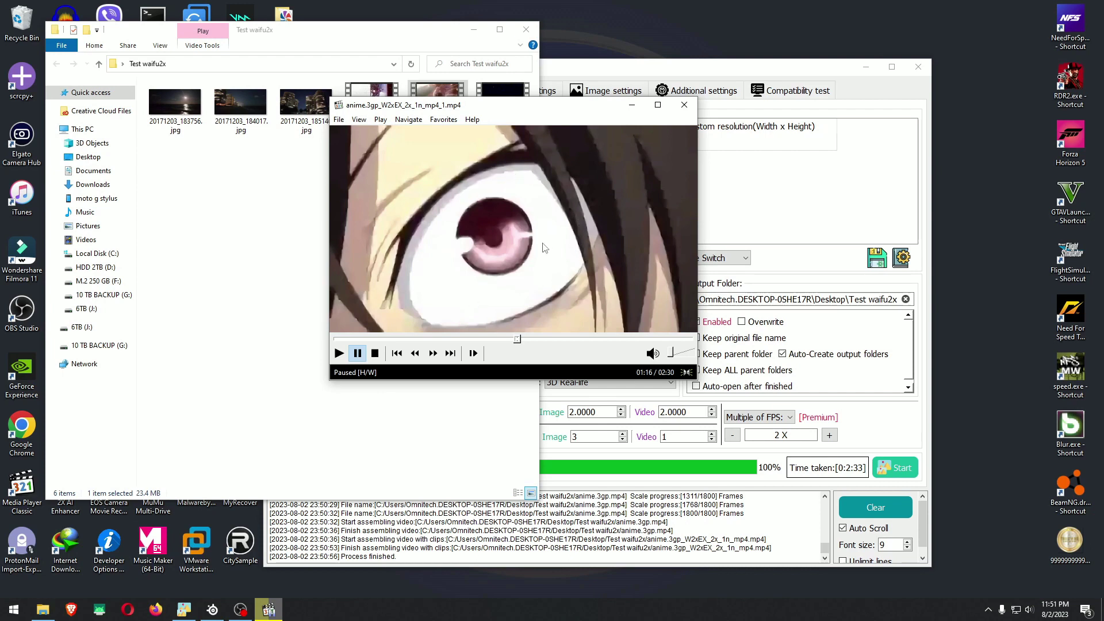
pyautogui.click(571, 339)
pyautogui.click(626, 340)
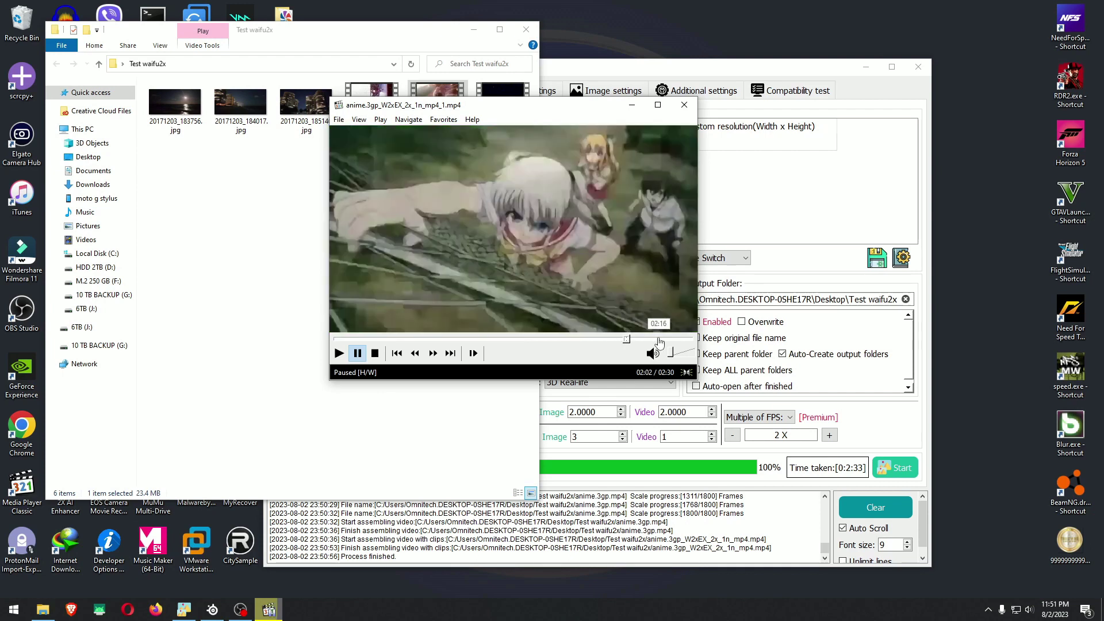
pyautogui.click(659, 340)
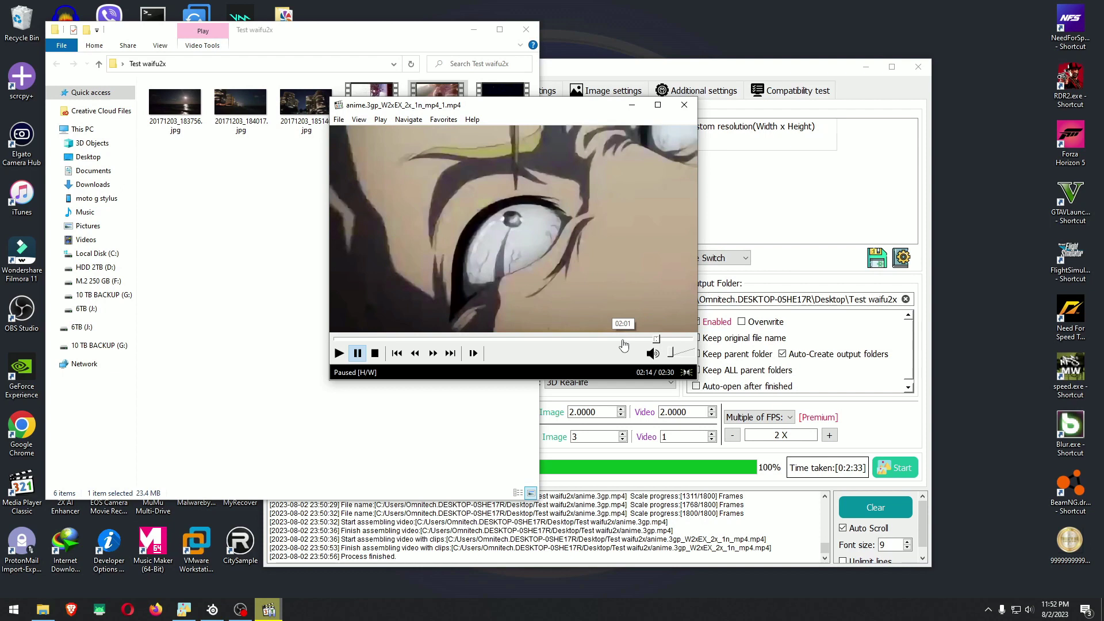
pyautogui.click(623, 340)
pyautogui.click(604, 340)
pyautogui.click(586, 340)
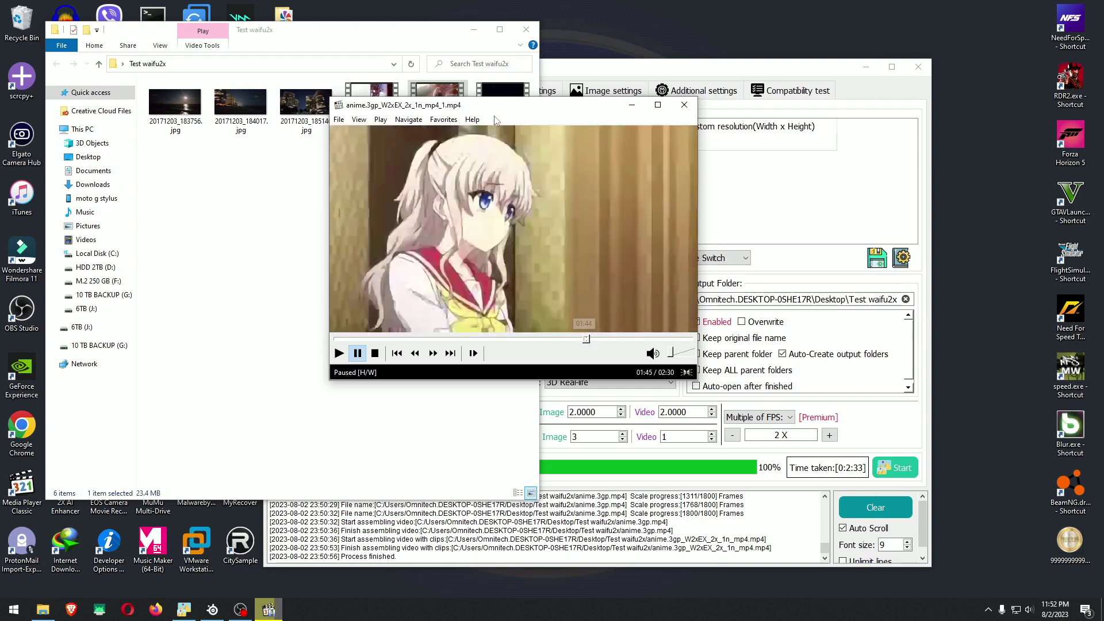
# Step: Enlarge the player, inspect the paused upscaled video at around 01:32 and 01:21, and close it
pyautogui.moveTo(495, 102); pyautogui.dragTo(325, 44)
pyautogui.moveTo(528, 328); pyautogui.dragTo(1021, 575)
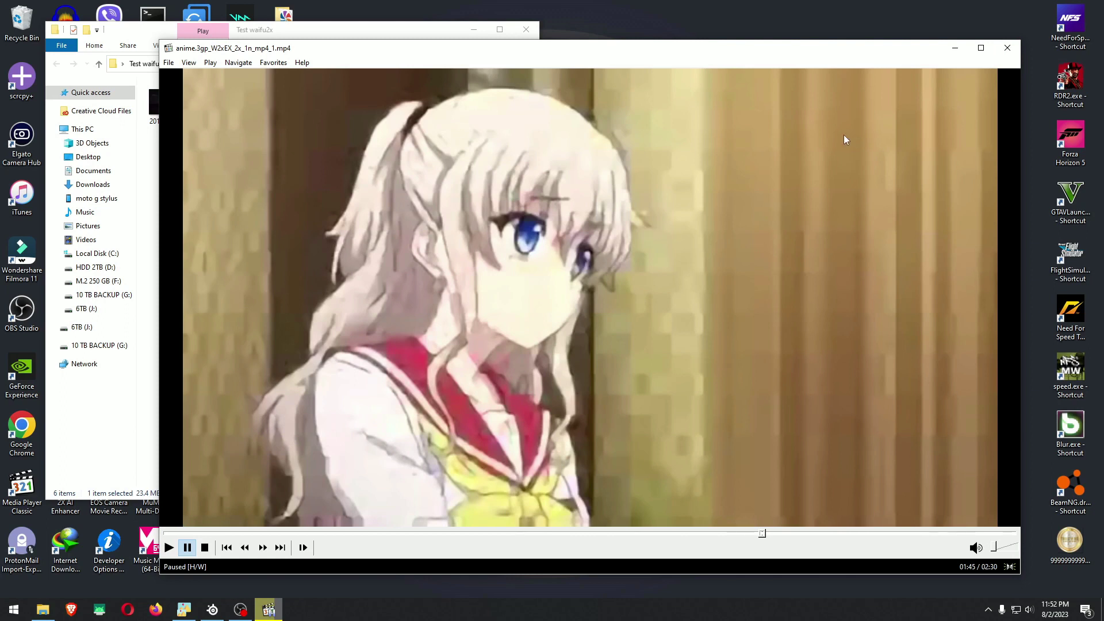
pyautogui.press('Left')
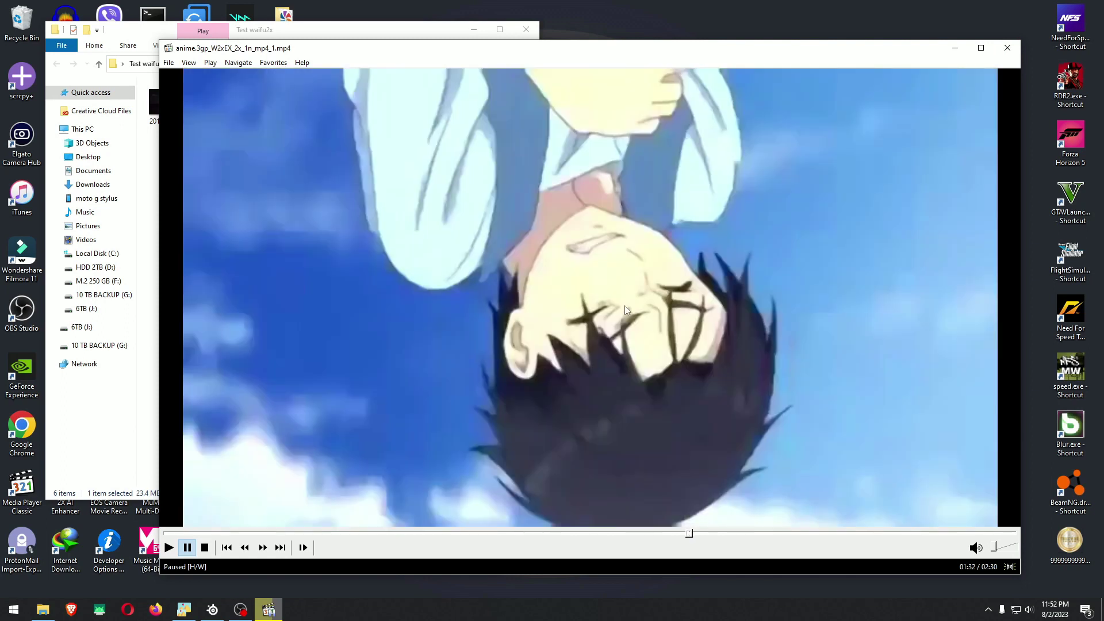
pyautogui.click(627, 533)
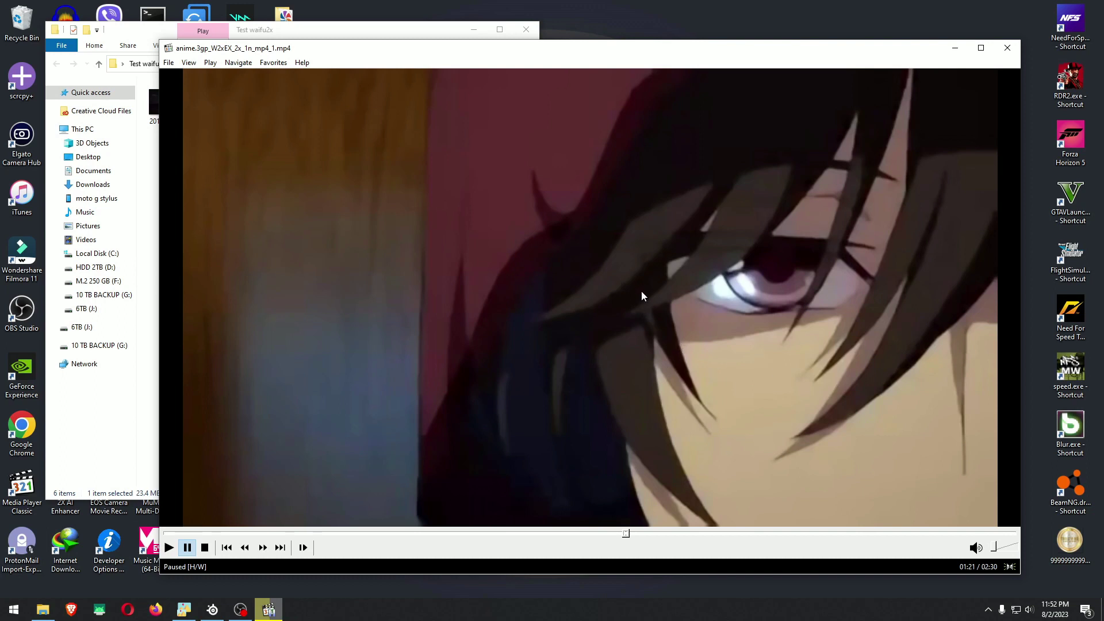
pyautogui.click(1008, 50)
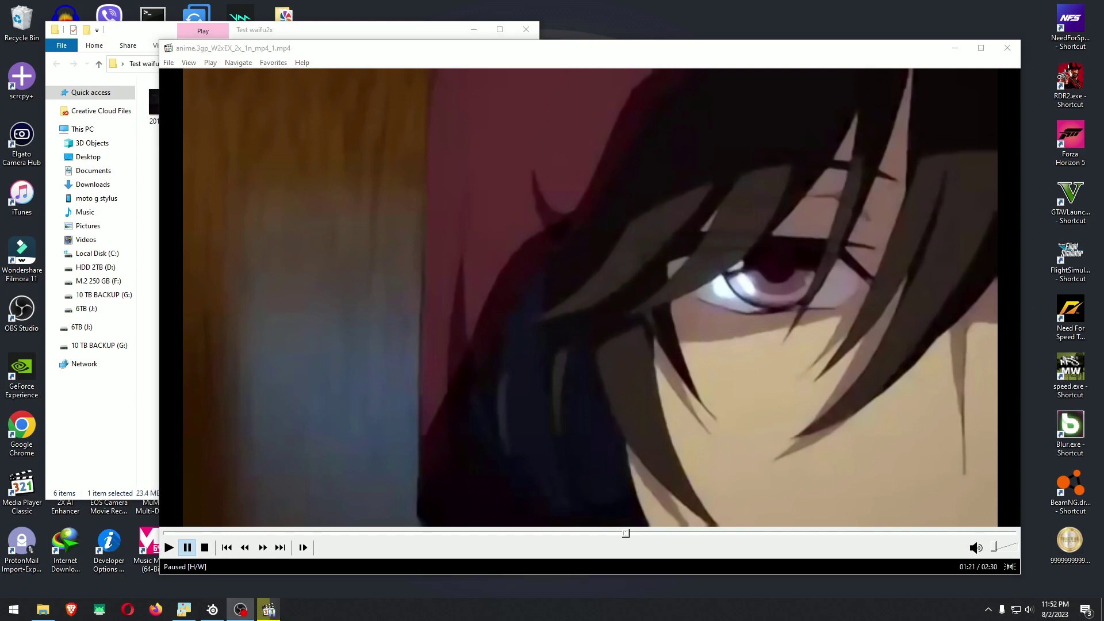
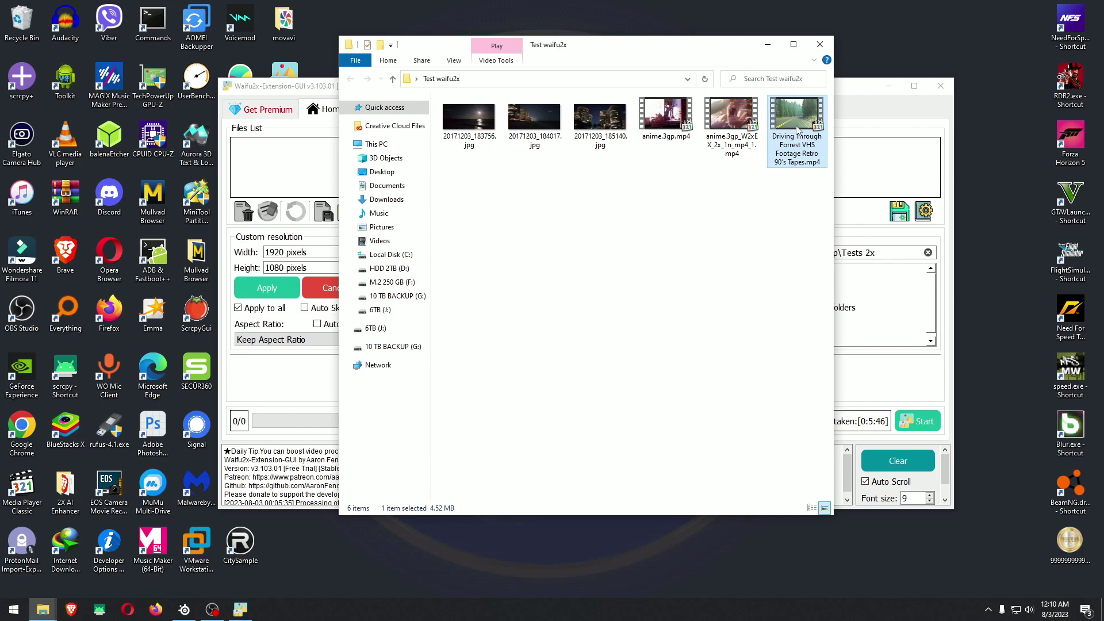
# Step: Play the source video Driving Through Forrest VHS Footage Retro 90's Tapes.mp4, skip to near its end and close it
pyautogui.doubleClick(798, 129)
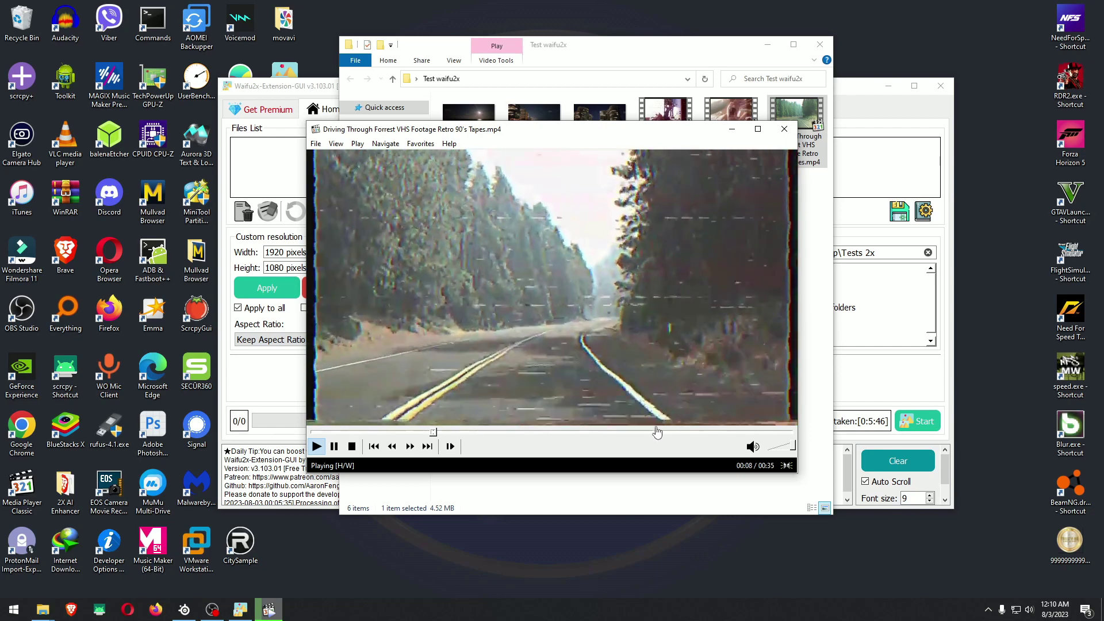
pyautogui.moveTo(654, 432); pyautogui.dragTo(746, 459)
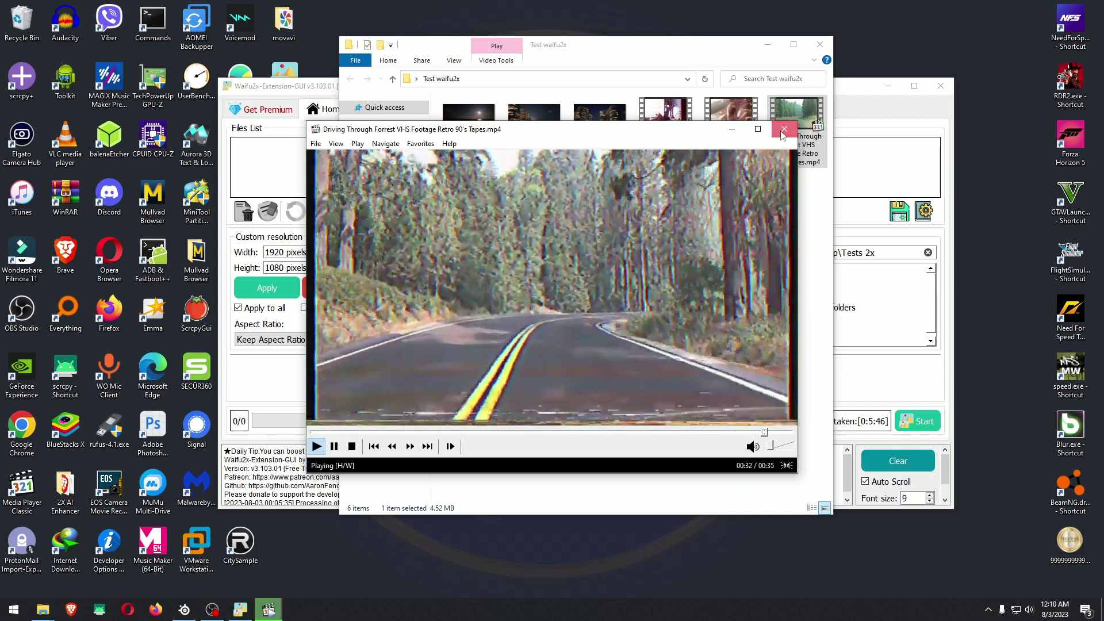
pyautogui.click(784, 129)
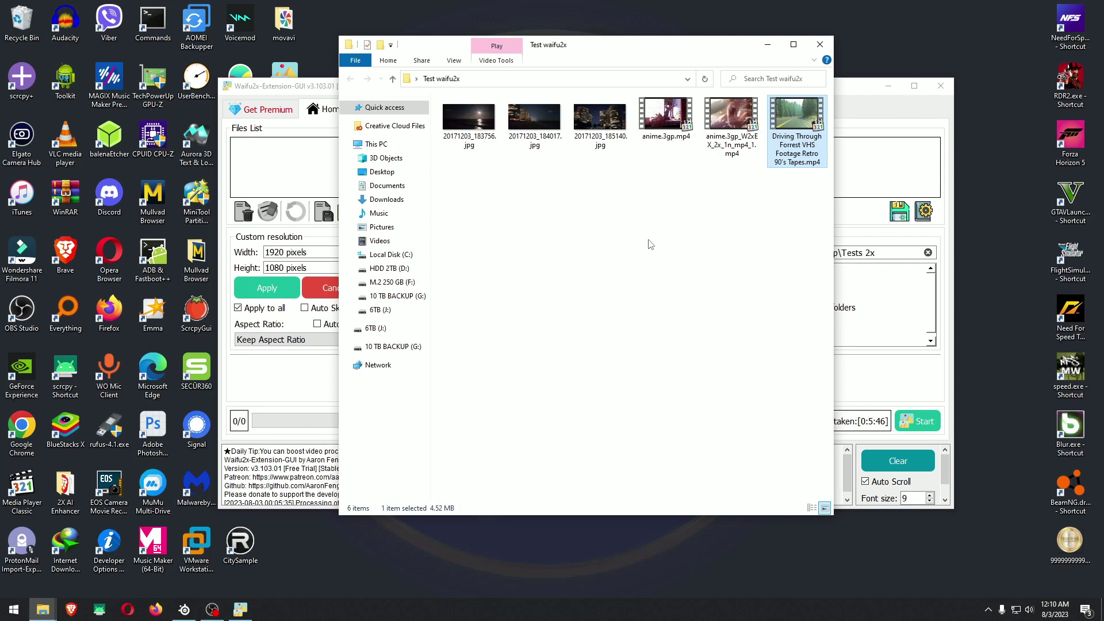
# Step: Add Driving Through Forrest VHS Footage Retro 90's Tapes.mp4 from the Test waifu2x folder to the Waifu2x-Extension-GUI files list and minimize File Explorer
pyautogui.moveTo(859, 94); pyautogui.dragTo(1004, 106)
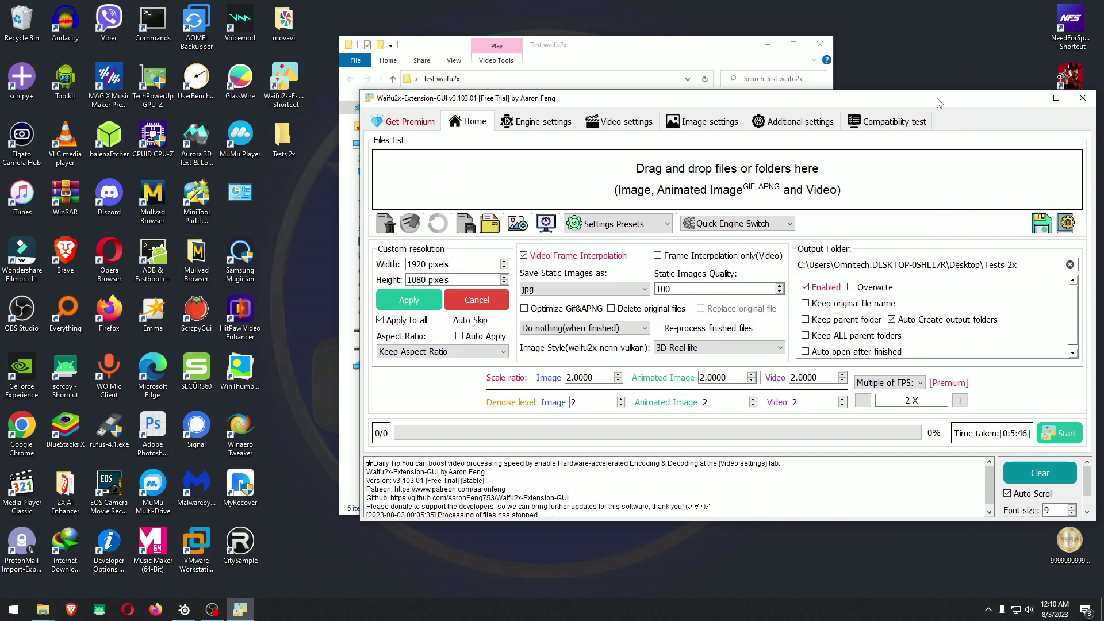
pyautogui.moveTo(635, 55); pyautogui.dragTo(311, 48)
pyautogui.moveTo(513, 132); pyautogui.dragTo(333, 132)
pyautogui.moveTo(285, 166); pyautogui.dragTo(713, 164)
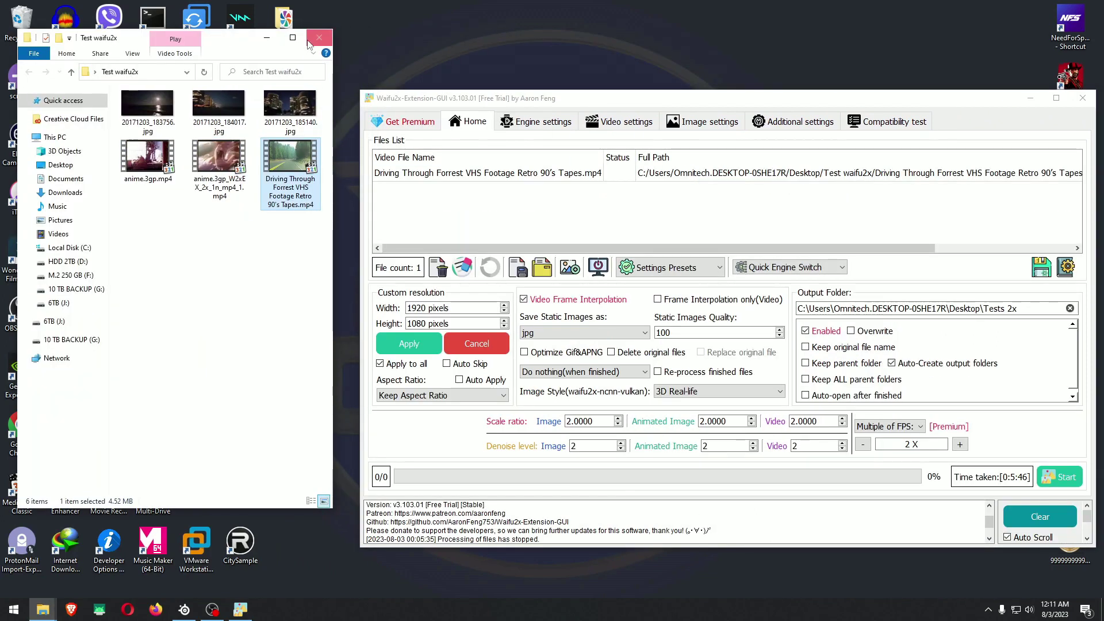
pyautogui.click(266, 37)
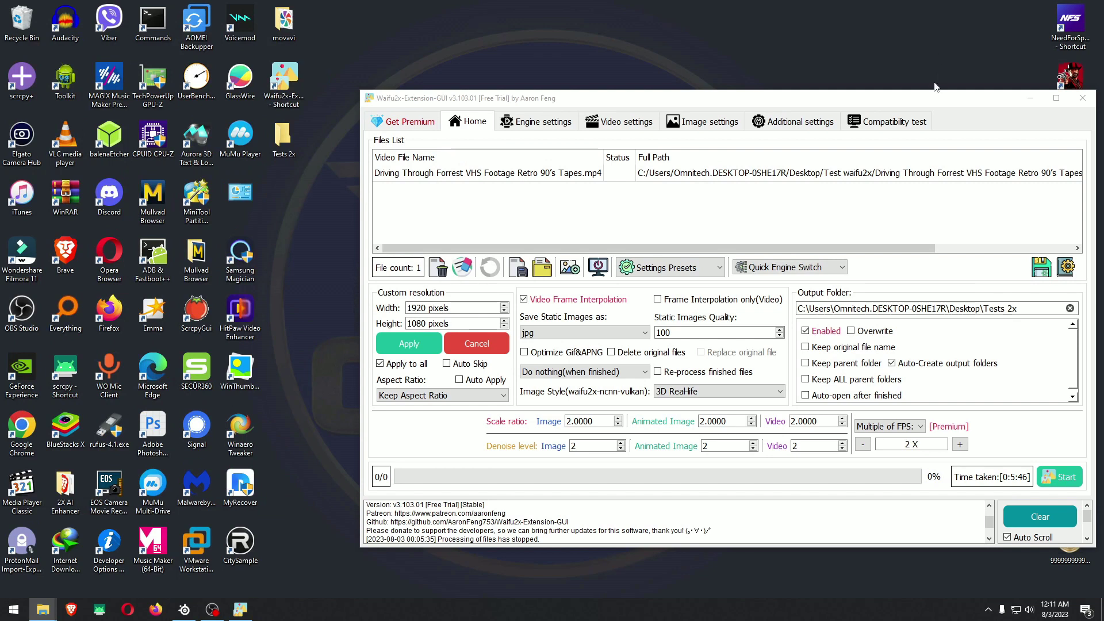
pyautogui.moveTo(882, 102); pyautogui.dragTo(713, 72)
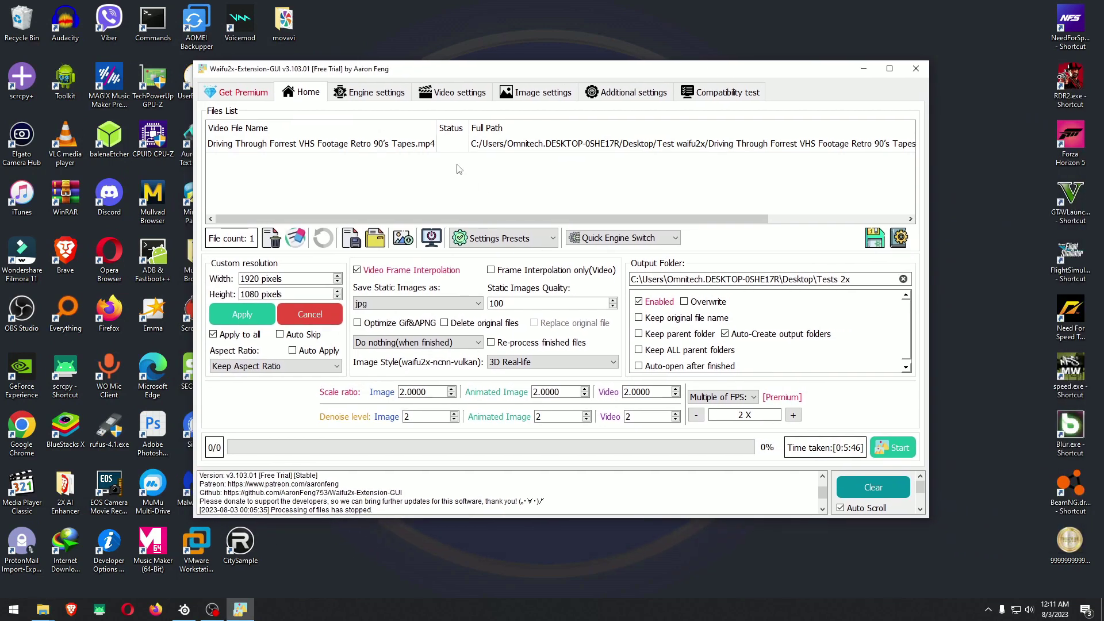
# Step: Review the super-resolution engines and select waifu2x-ncnn-vulkan as the video engine
pyautogui.click(371, 92)
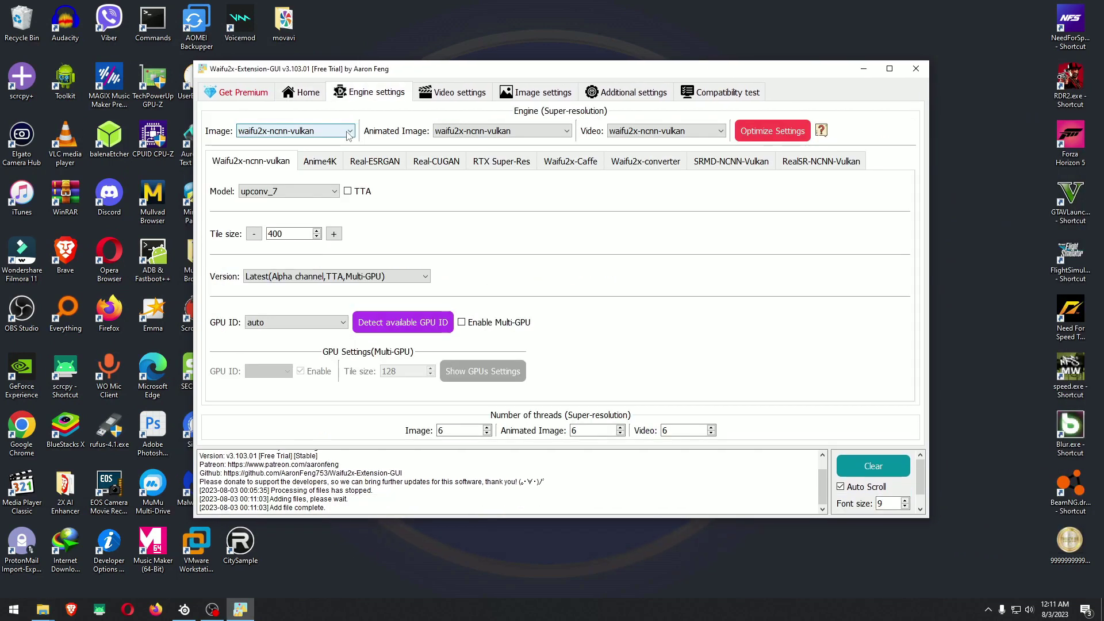
pyautogui.click(514, 133)
pyautogui.click(634, 139)
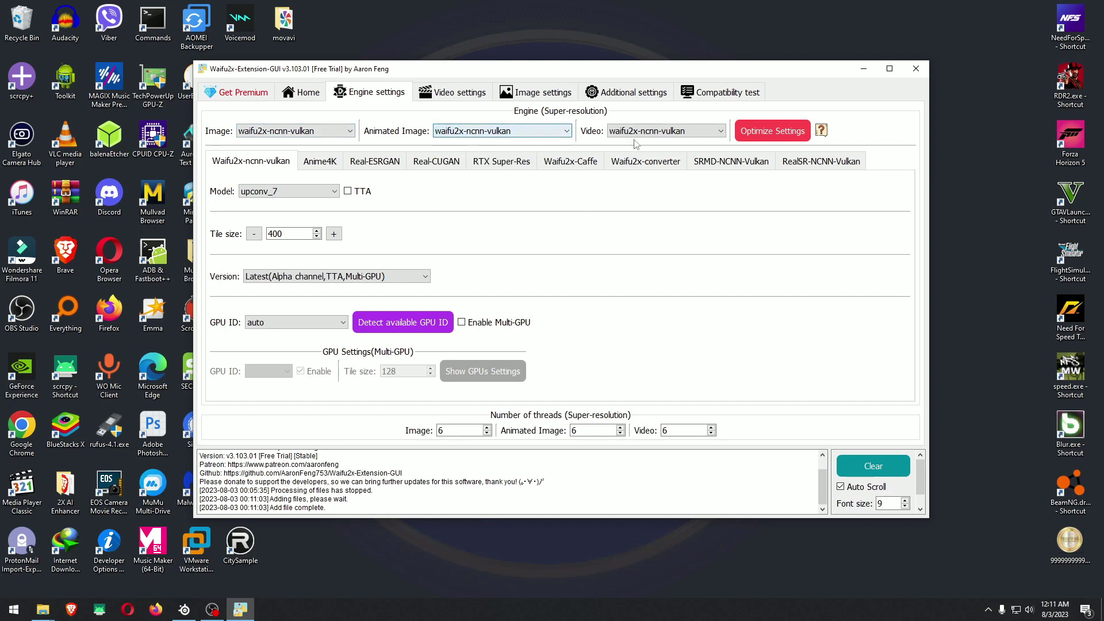
pyautogui.click(636, 134)
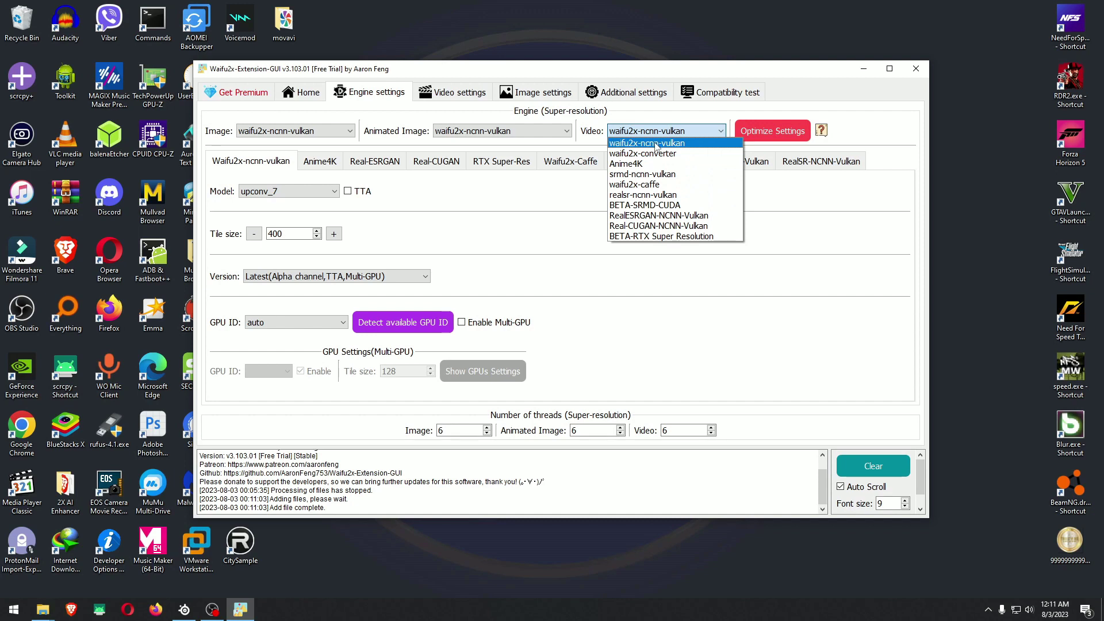
pyautogui.click(657, 144)
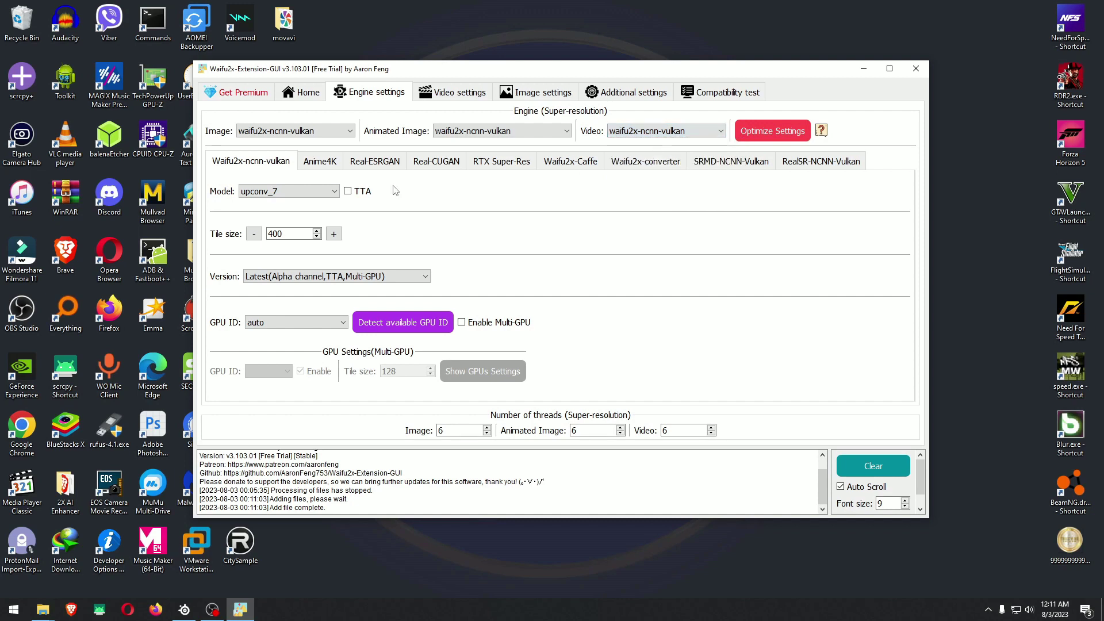
# Step: Return to the home settings and apply the Video Frame Interpolation only preset
pyautogui.click(302, 92)
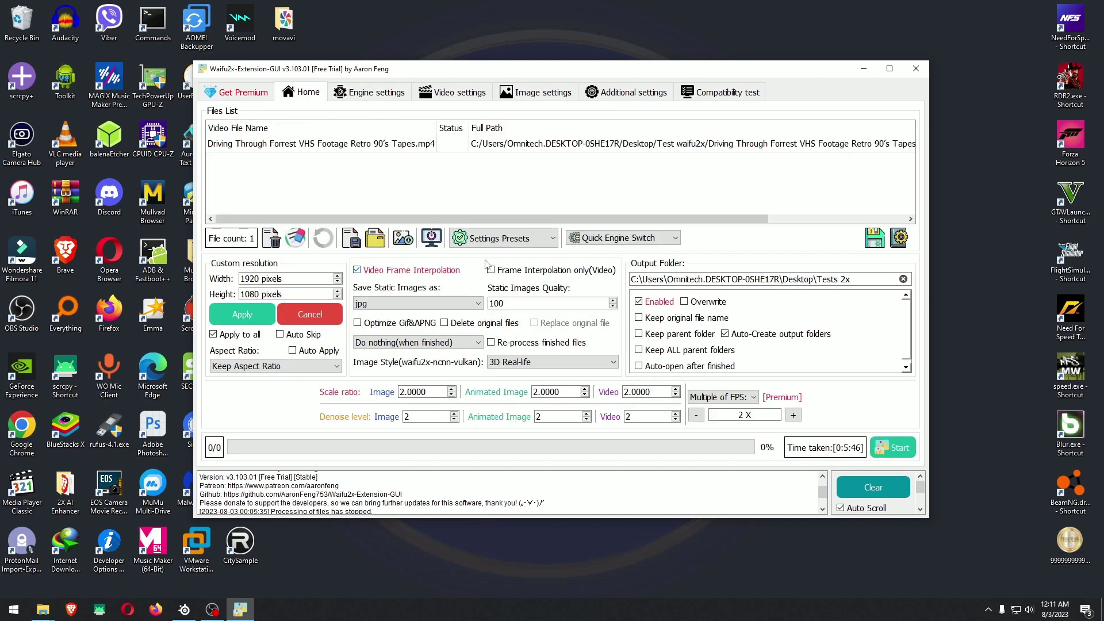
pyautogui.click(496, 237)
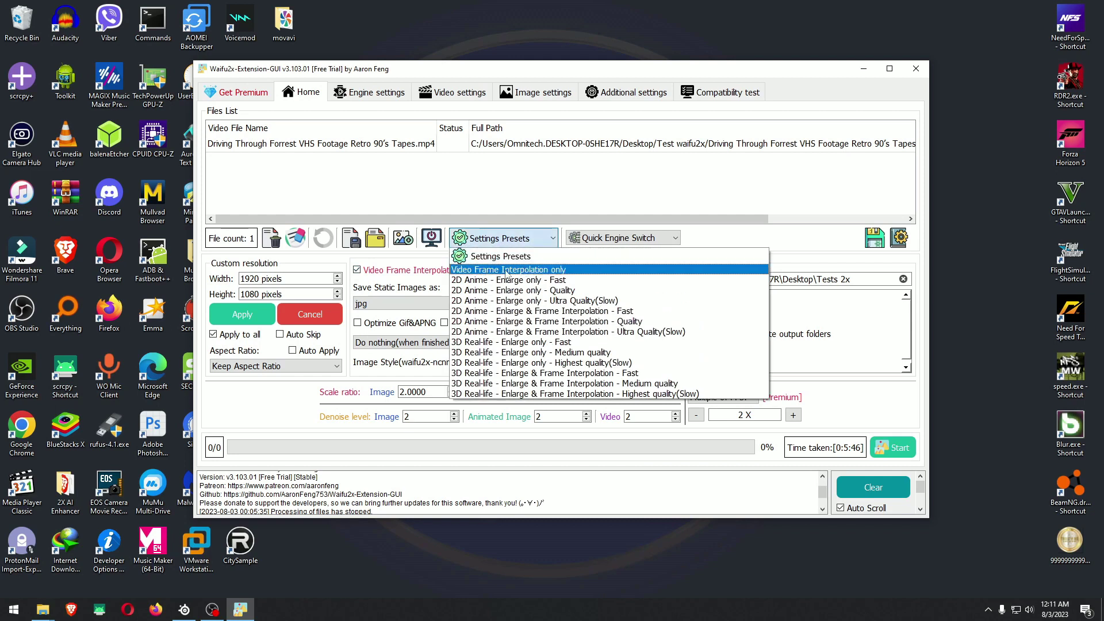
pyautogui.click(506, 270)
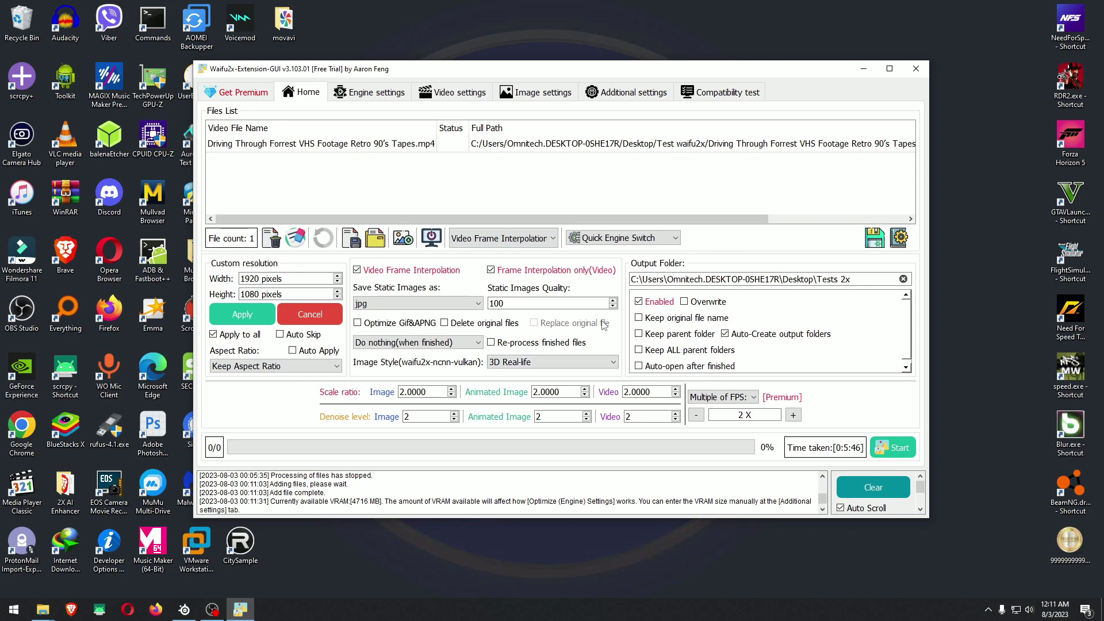
# Step: Examine the choices for image style, static image format, settings preset and quick engine switch without changing them
pyautogui.click(562, 361)
pyautogui.click(562, 361)
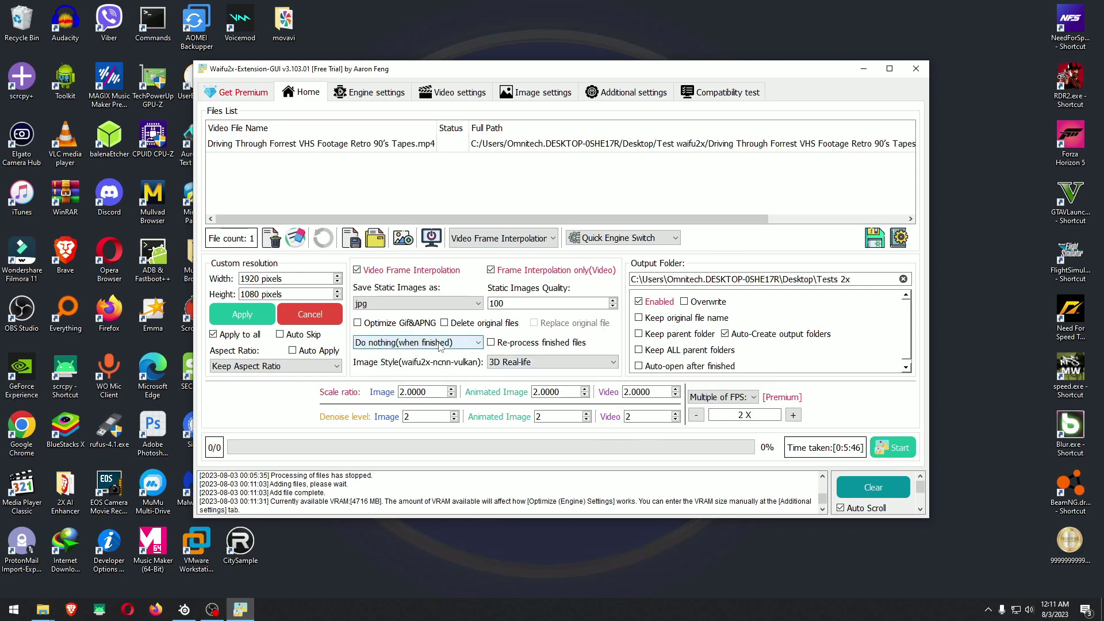
pyautogui.click(477, 305)
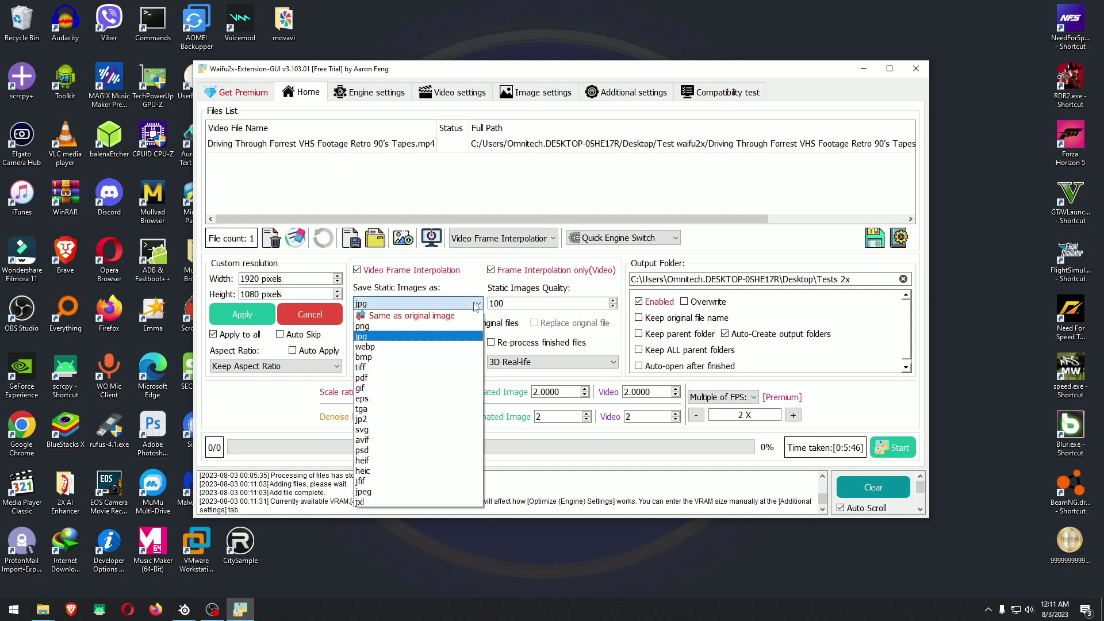
pyautogui.click(477, 306)
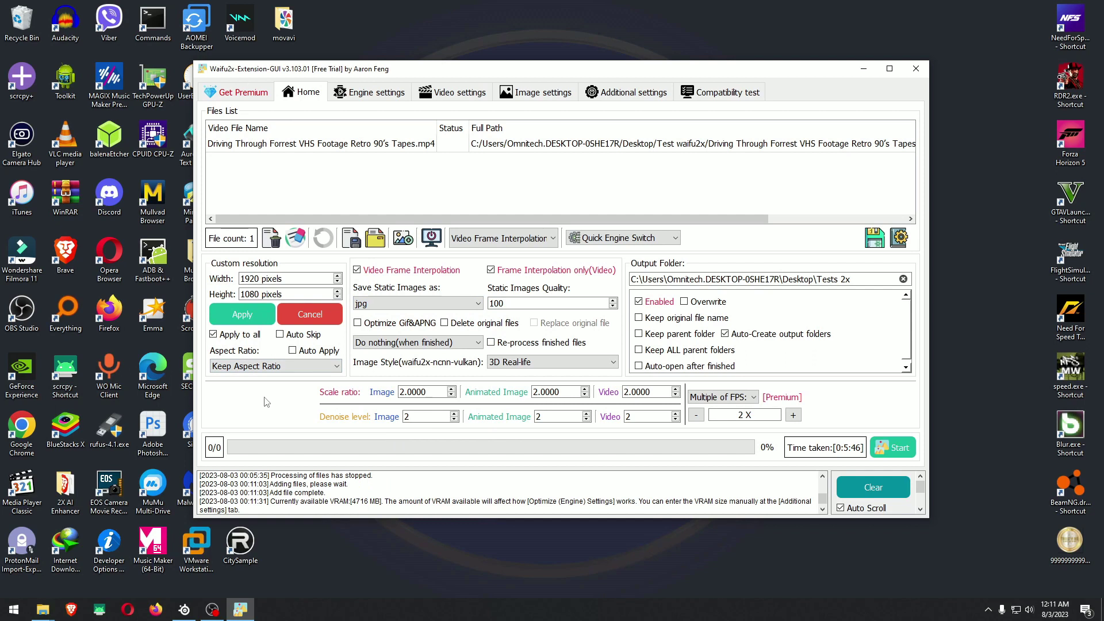
pyautogui.click(535, 239)
pyautogui.click(547, 244)
pyautogui.click(644, 238)
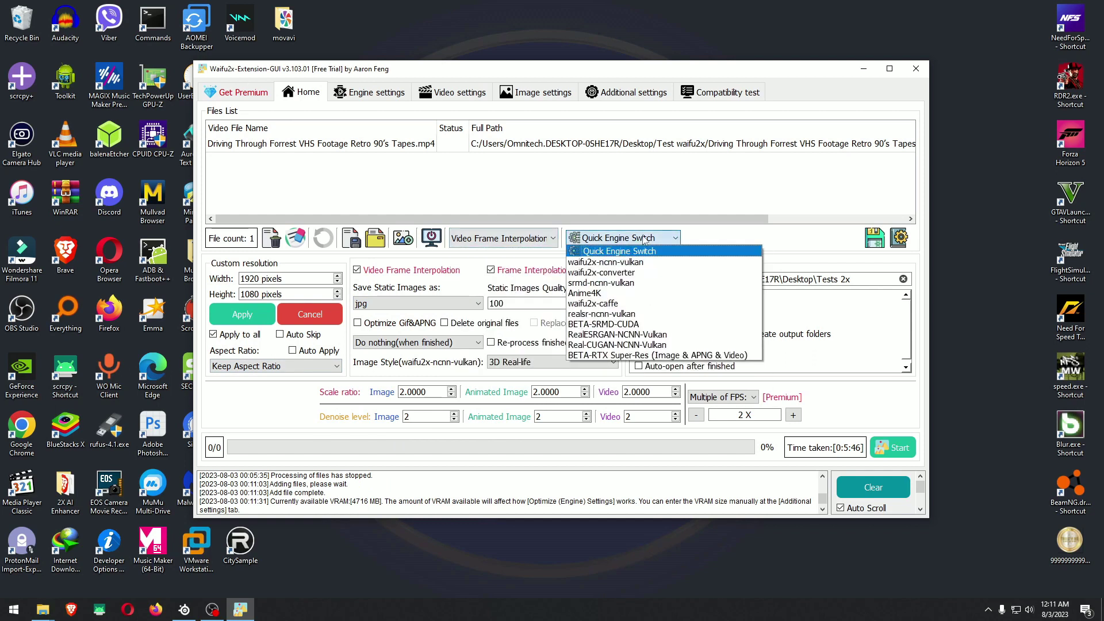
pyautogui.click(643, 238)
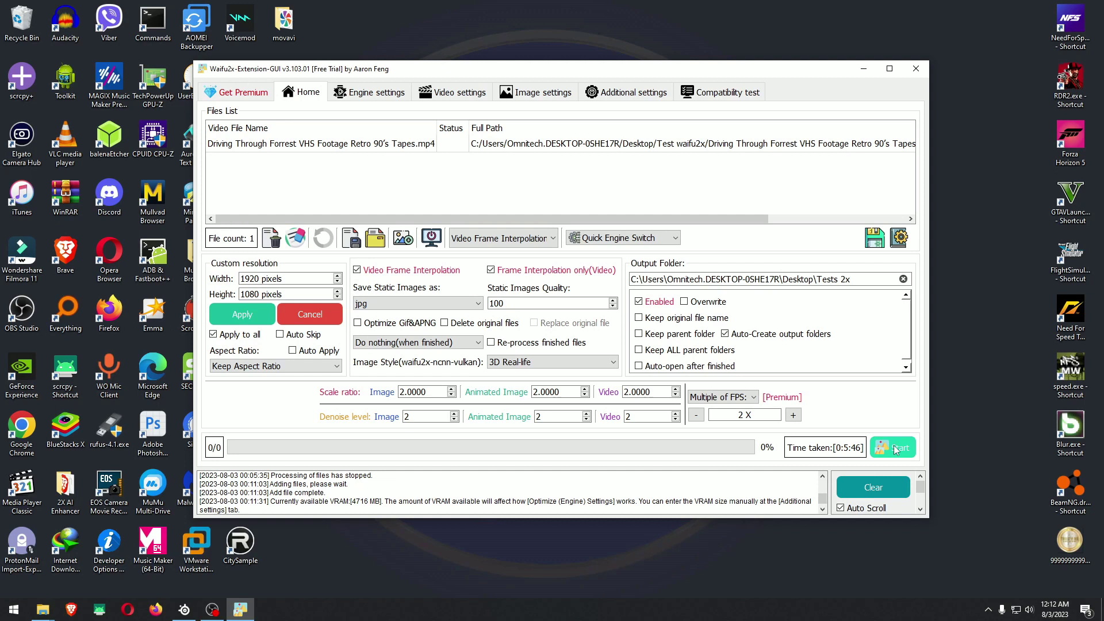
# Step: Clear the log and run frame interpolation on the listed forest-drive video, dismissing the summary when it finishes
pyautogui.click(874, 488)
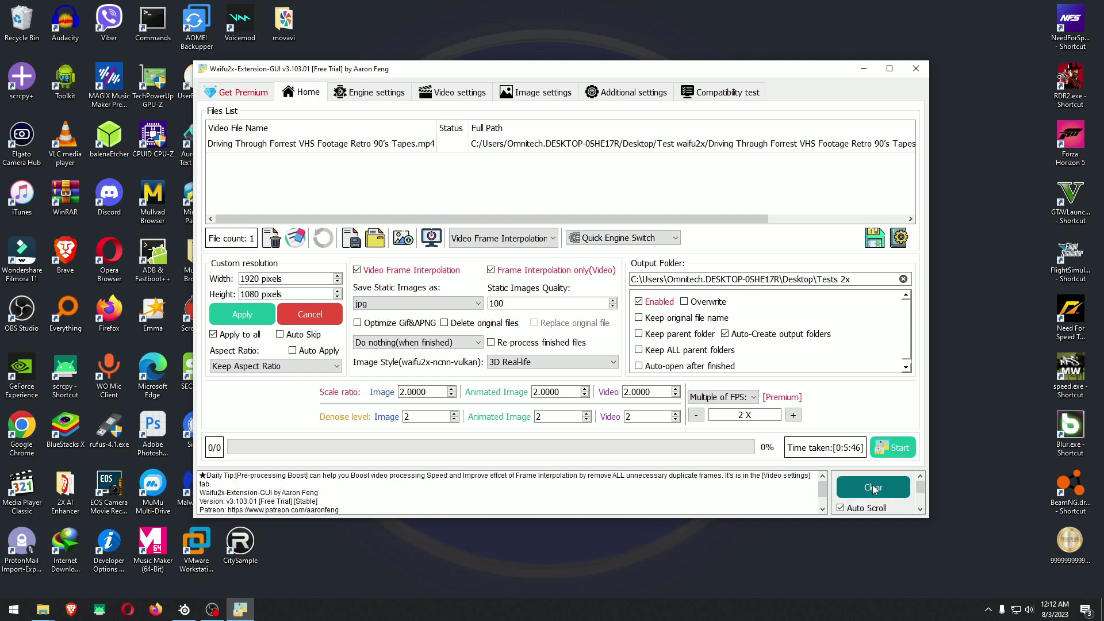
pyautogui.click(894, 448)
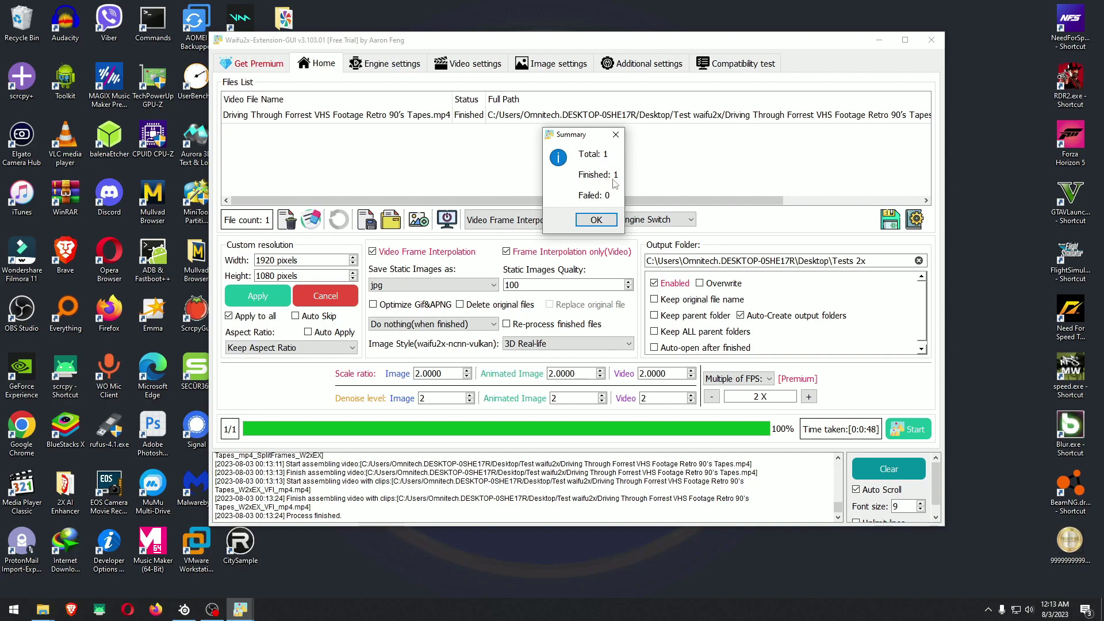
pyautogui.click(594, 221)
# Step: Switch to File Explorer and check the file details of the interpolated forest-drive video in the Test waifu2x folder
pyautogui.moveTo(735, 40); pyautogui.dragTo(730, 55)
pyautogui.press('super+e')
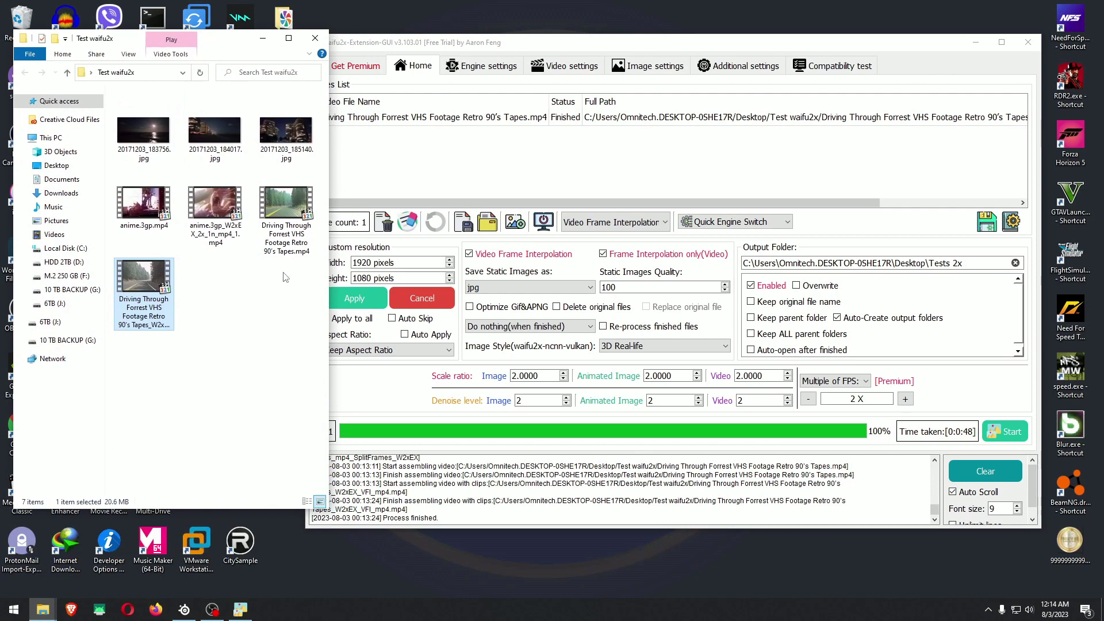
pyautogui.click(291, 251)
pyautogui.click(153, 305)
pyautogui.moveTo(161, 329)
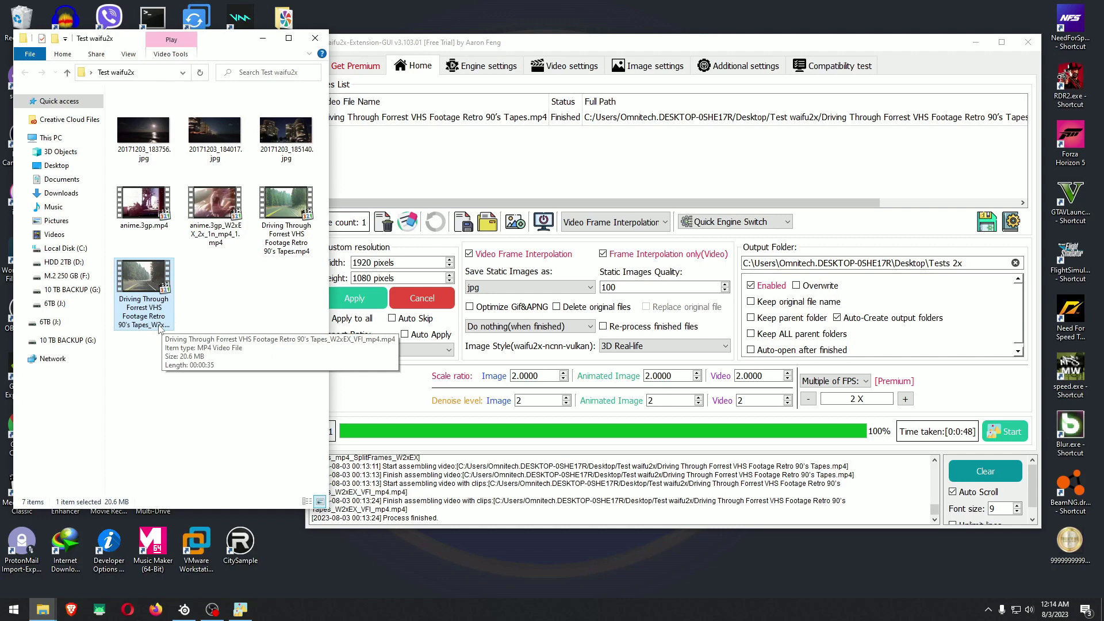
# Step: Play the interpolated forest-drive video, pausing to inspect its motion and image quality, and close the player
pyautogui.doubleClick(140, 281)
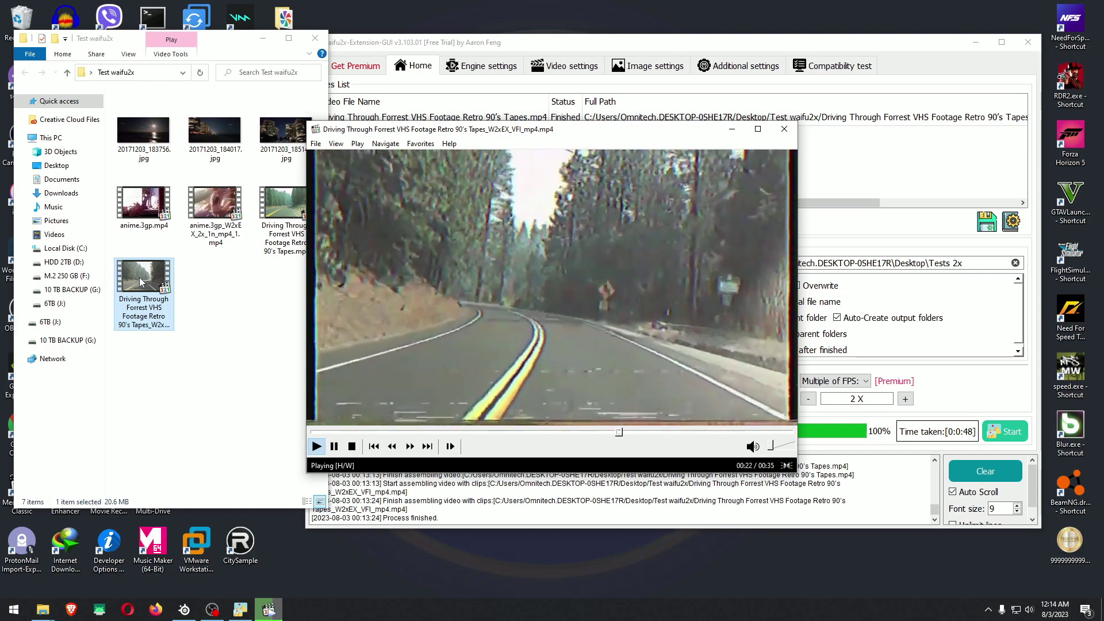
pyautogui.click(577, 231)
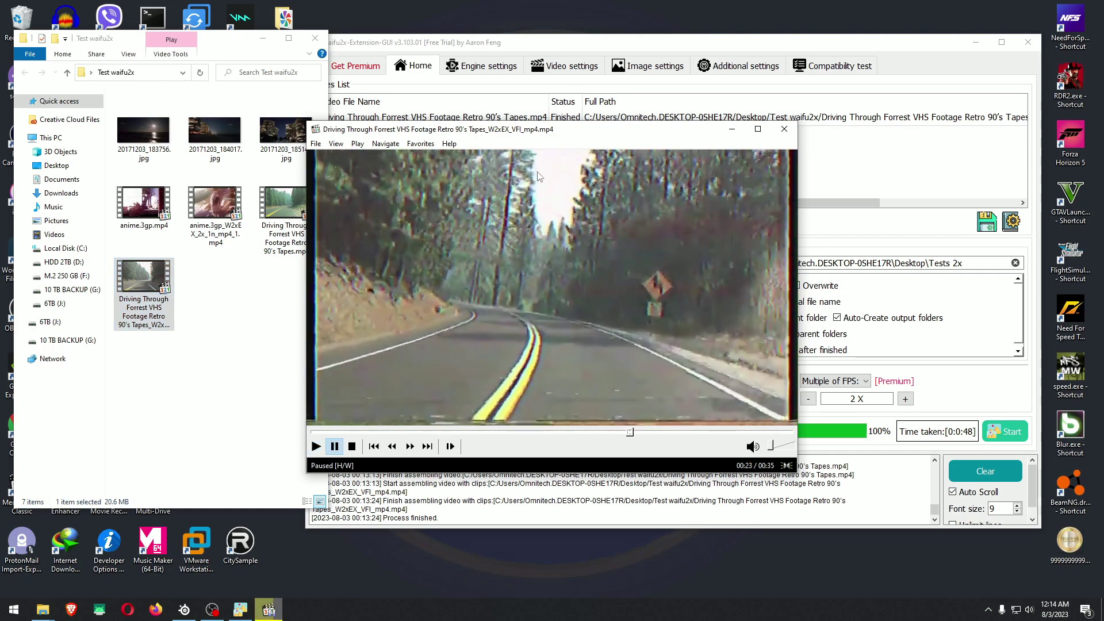
pyautogui.click(557, 250)
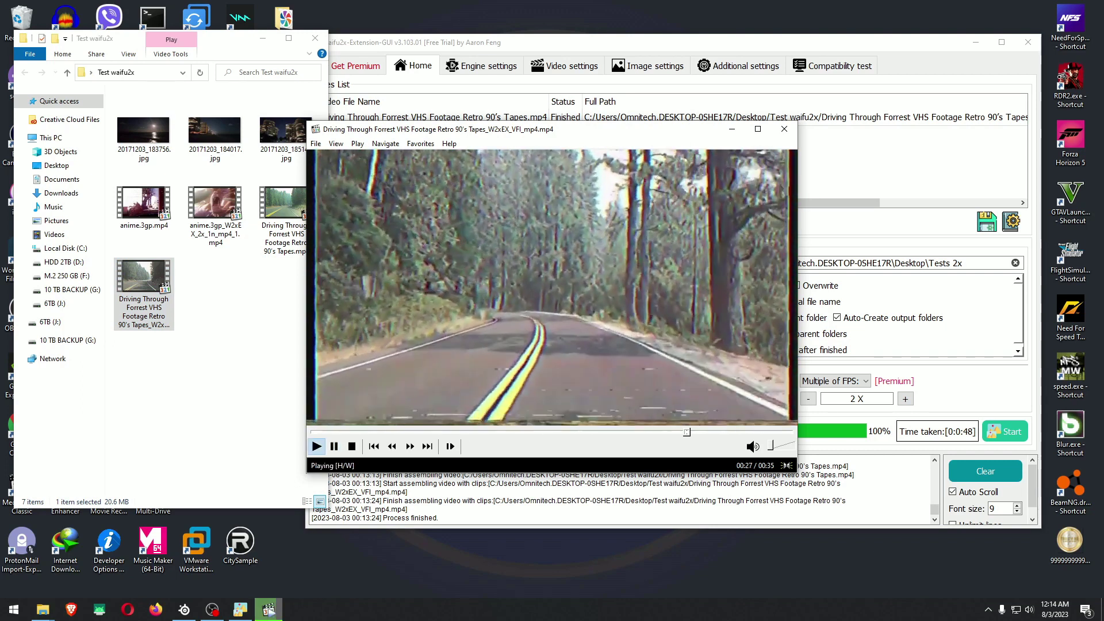
pyautogui.click(516, 281)
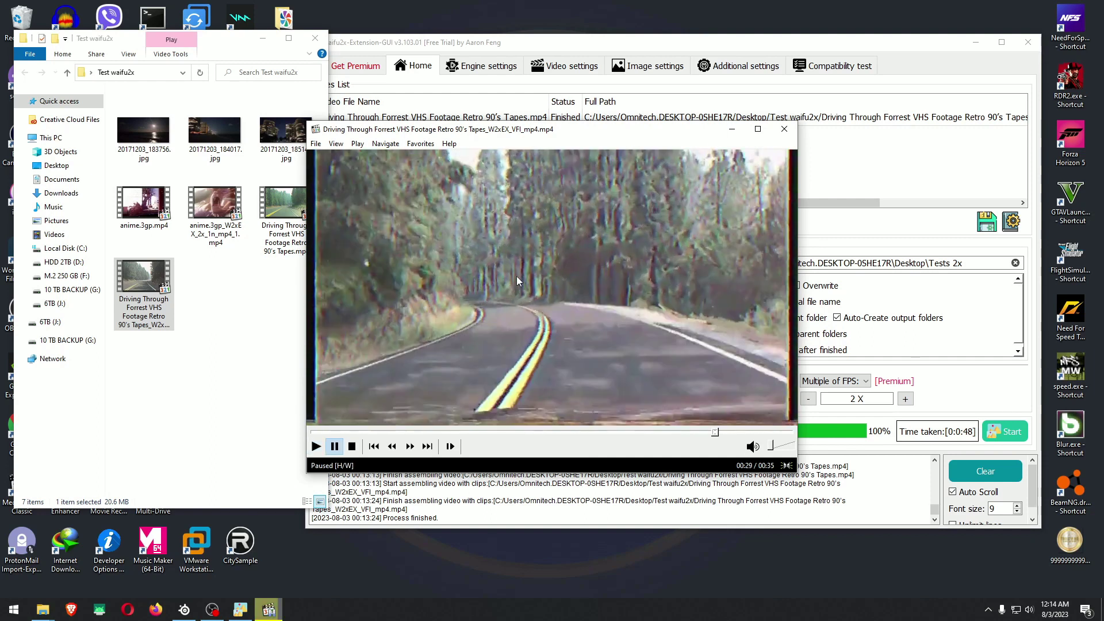
pyautogui.click(784, 128)
# Step: Replace the finished video in the Waifu2x-Extension-GUI files list with the photo 20171203_184017.jpg, moving the two windows apart
pyautogui.click(461, 117)
pyautogui.press('Delete')
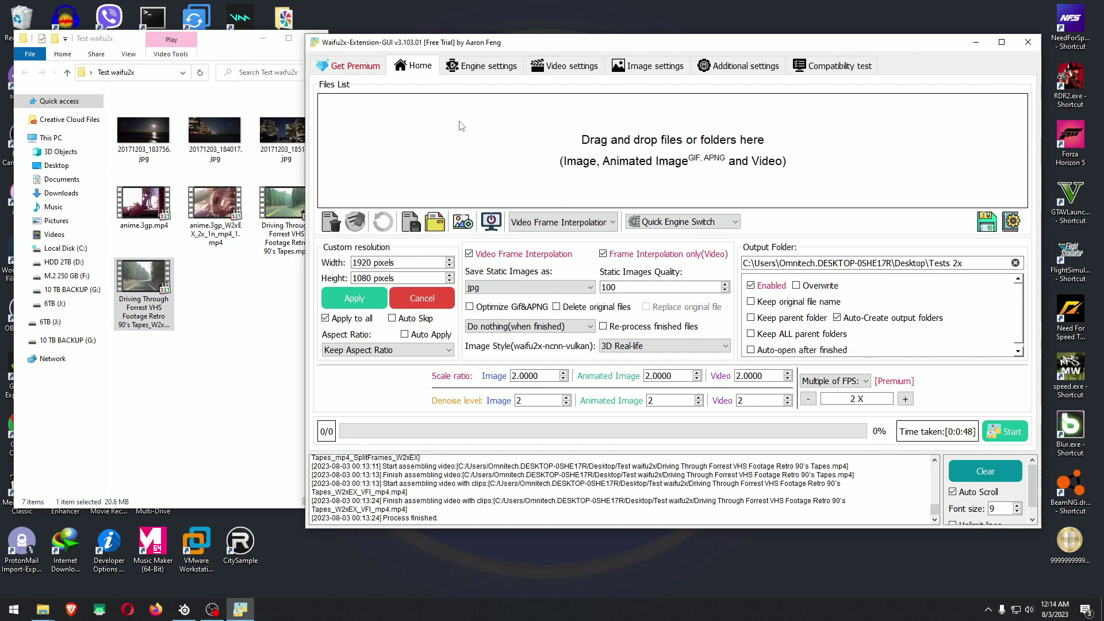
pyautogui.moveTo(223, 46); pyautogui.dragTo(214, 47)
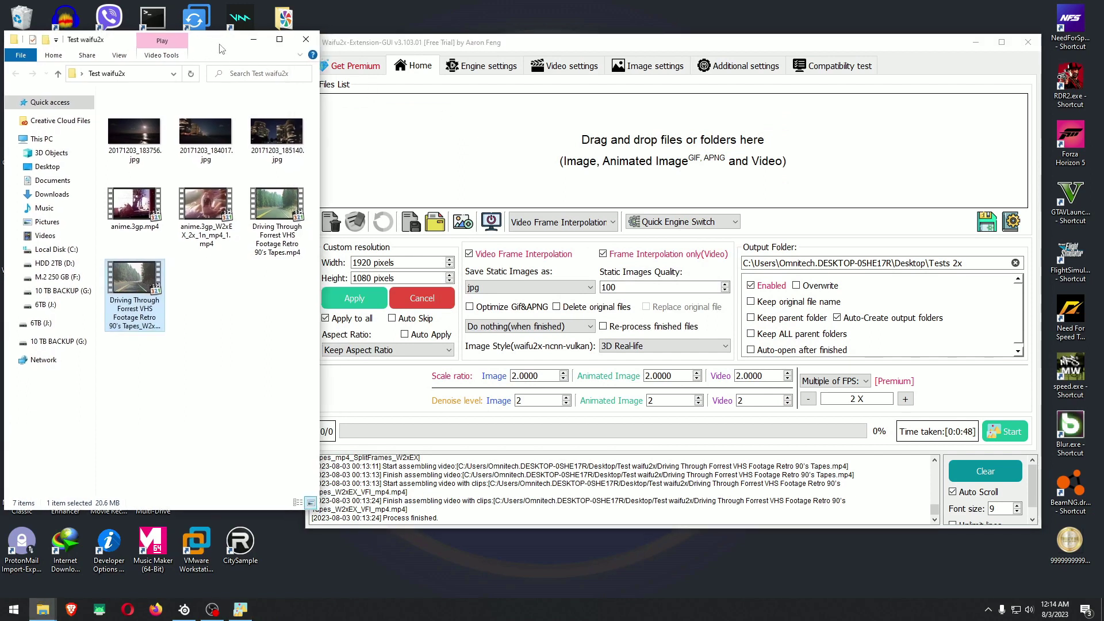
pyautogui.moveTo(476, 50); pyautogui.dragTo(509, 45)
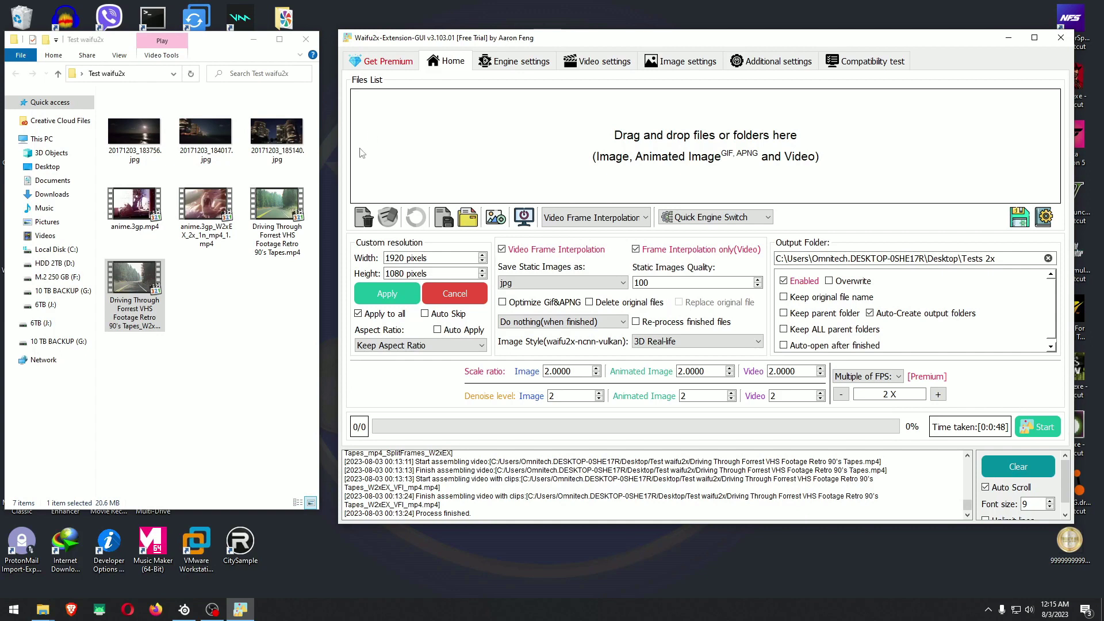
pyautogui.moveTo(202, 129); pyautogui.dragTo(575, 144)
# Step: View the original photo 20171203_184017.jpg, inspect the buildings up close, and close the viewer
pyautogui.doubleClick(208, 140)
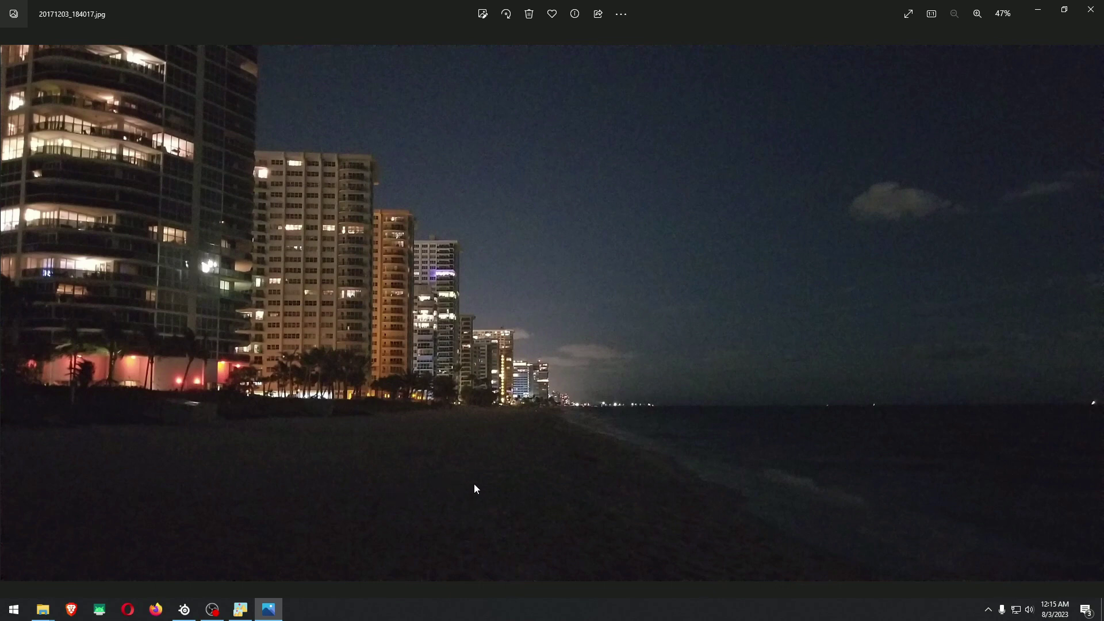
pyautogui.scroll(5, 439, 326)
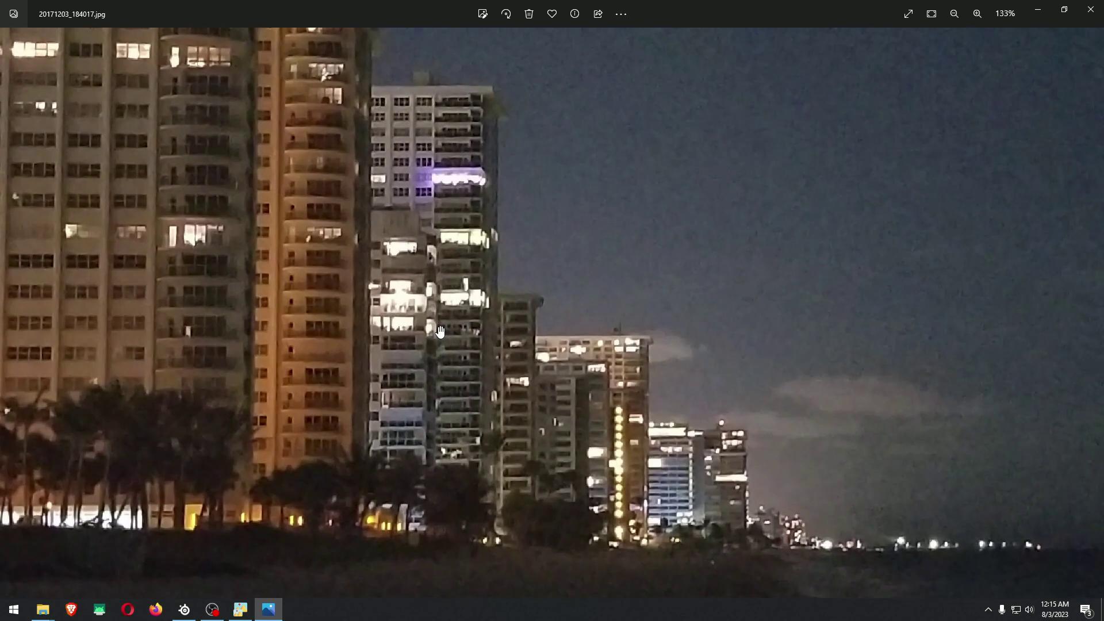
pyautogui.scroll(2, 440, 332)
pyautogui.scroll(-7, 440, 332)
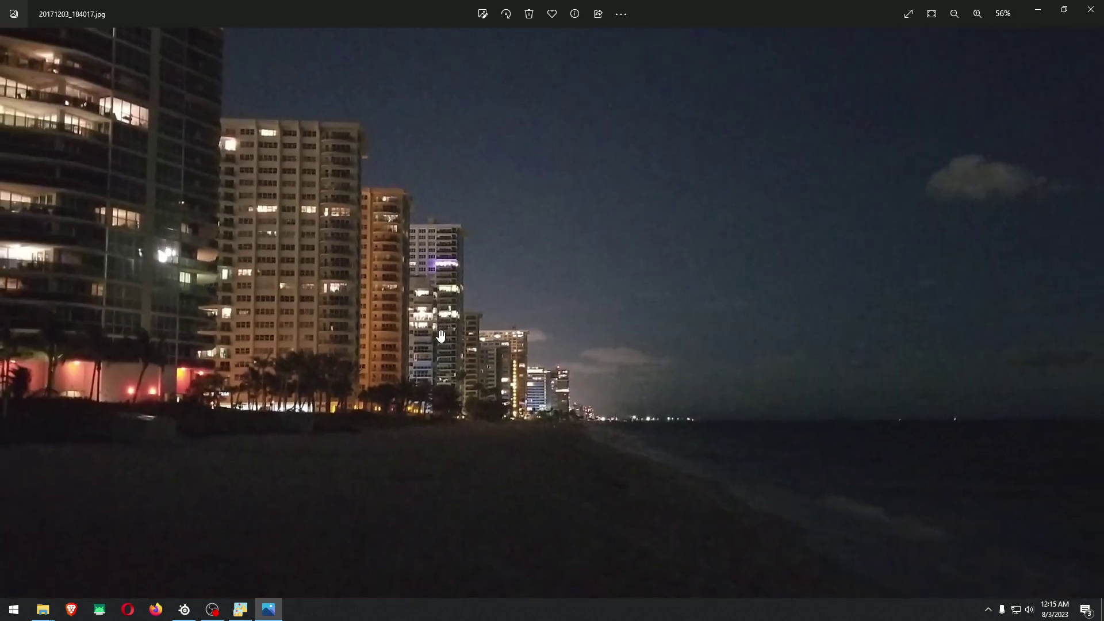
pyautogui.click(1091, 9)
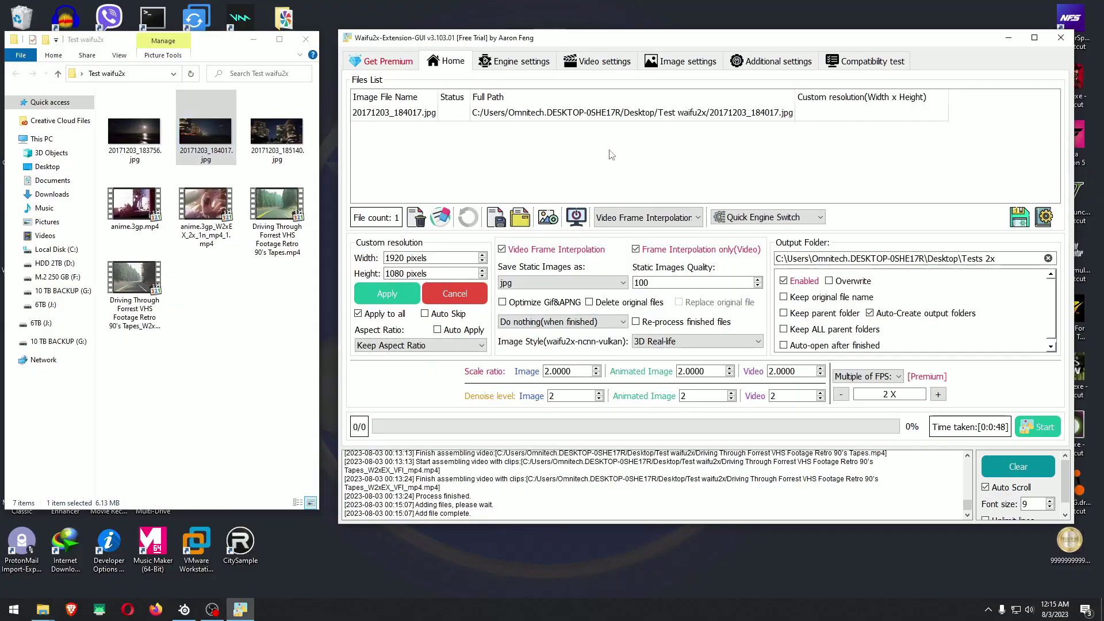
# Step: Switch the preset selection to Settings Presets and process the listed night photo at 2x scale, dismissing the summary when it finishes
pyautogui.click(647, 217)
pyautogui.scroll(1, 662, 288)
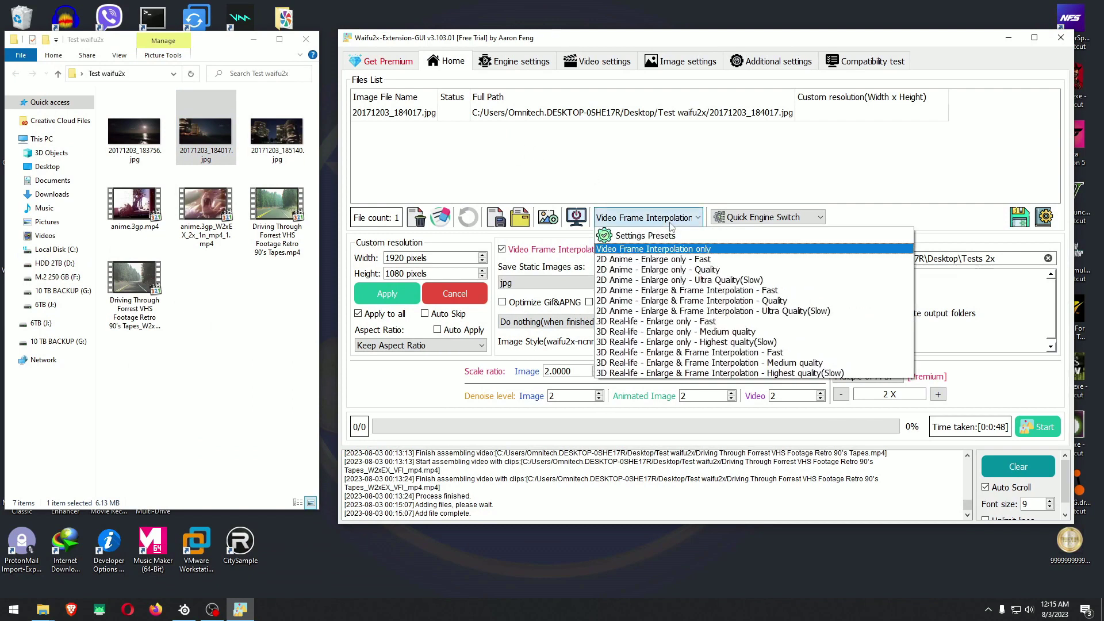
pyautogui.click(639, 233)
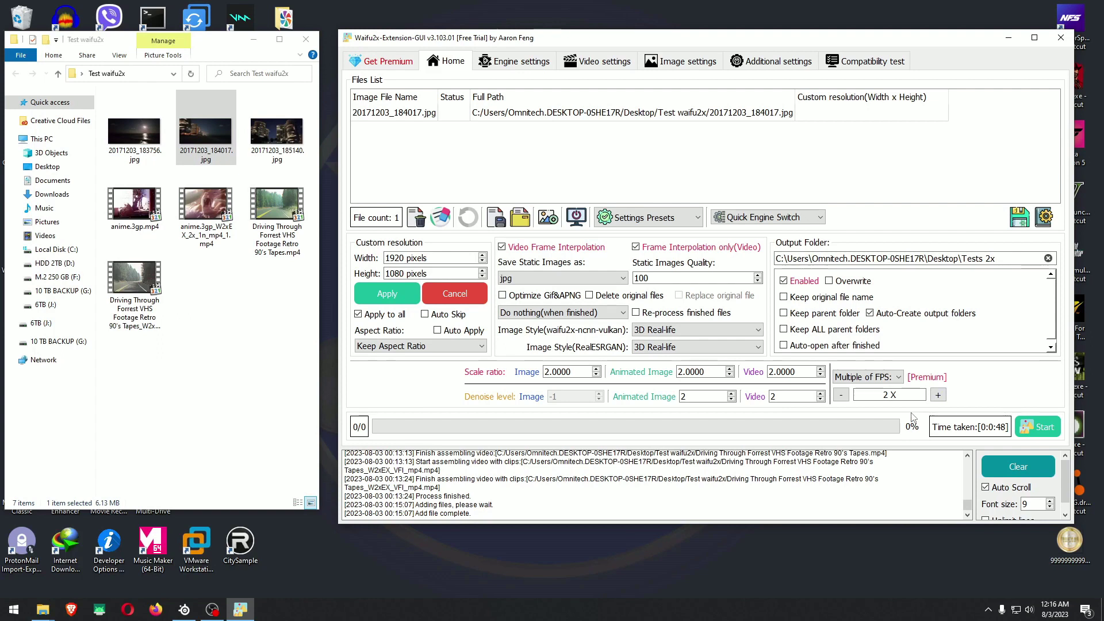
pyautogui.click(1030, 430)
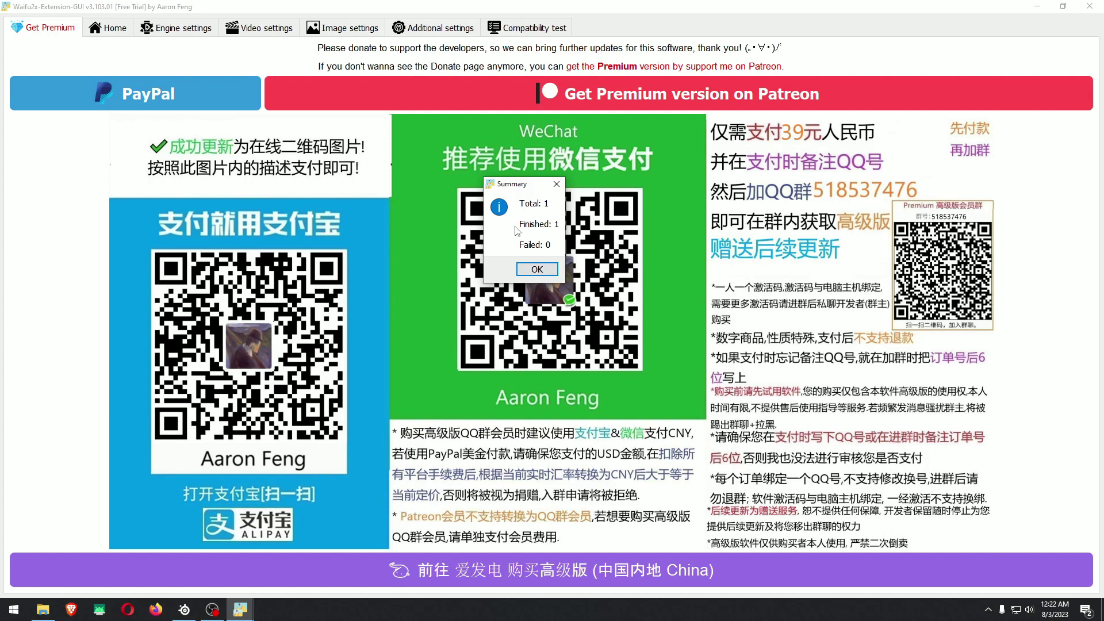
pyautogui.click(537, 269)
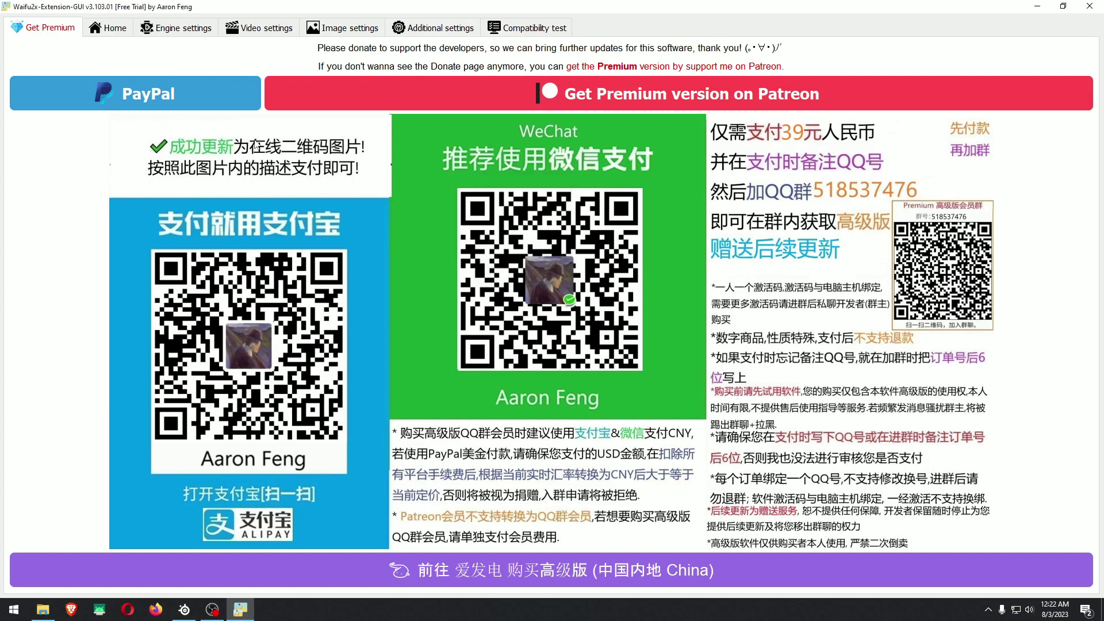
# Step: Return to the home files list to check the photo's processing status and exit Waifu2x-Extension-GUI
pyautogui.click(113, 30)
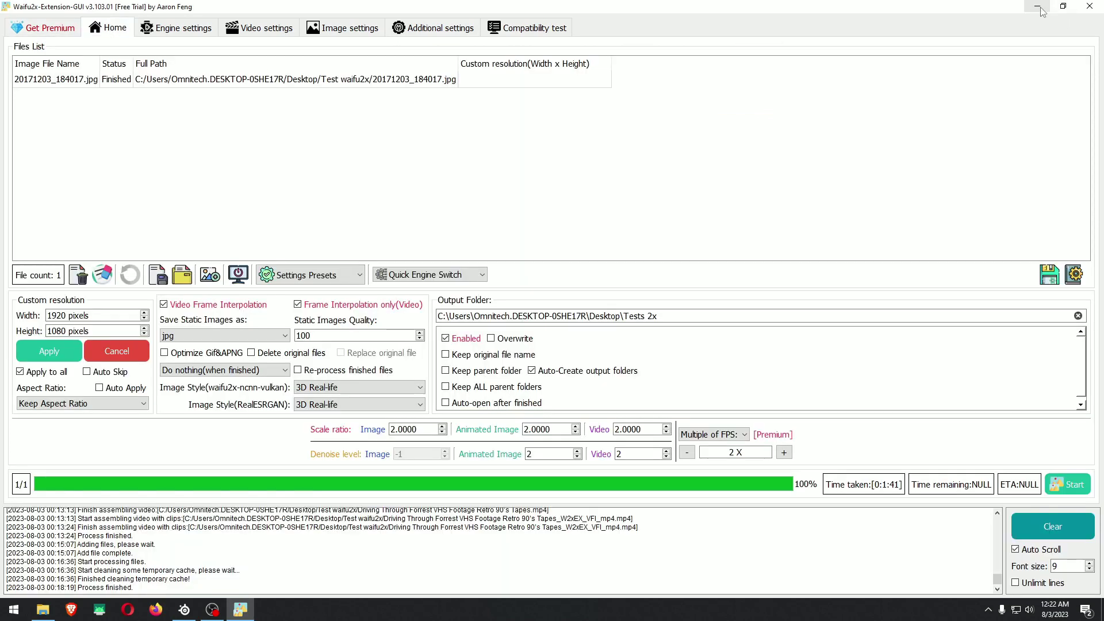
pyautogui.click(1090, 6)
pyautogui.click(592, 314)
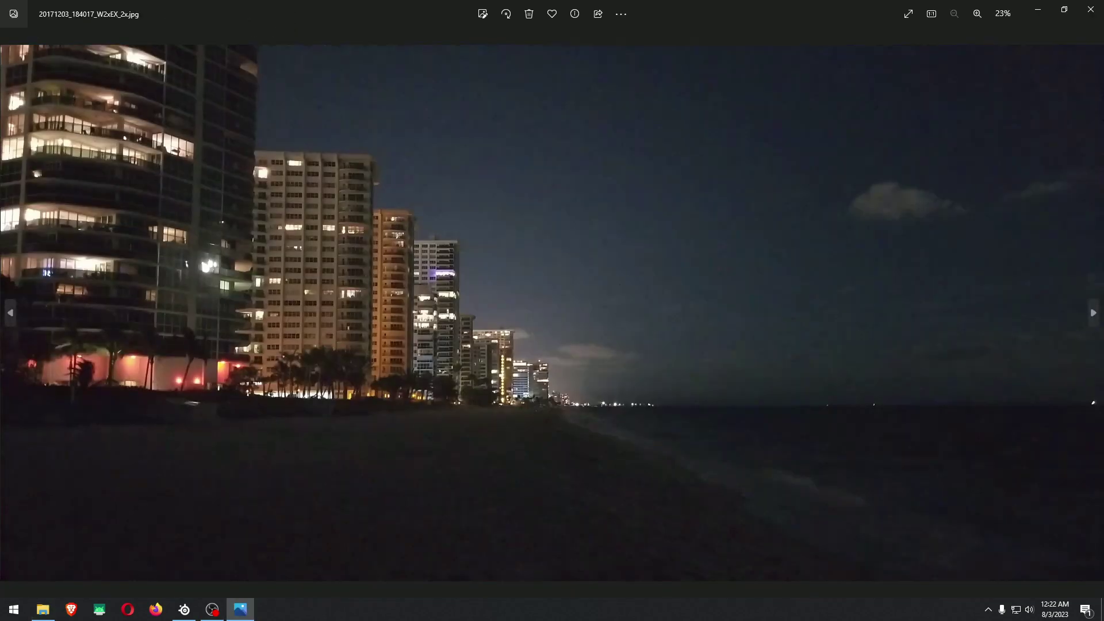
# Step: Compare the original 20171203_184017.jpg with the upscaled 20171203_184017_W2xEX_2x.jpg by alternating between them in the photo viewer
pyautogui.click(43, 609)
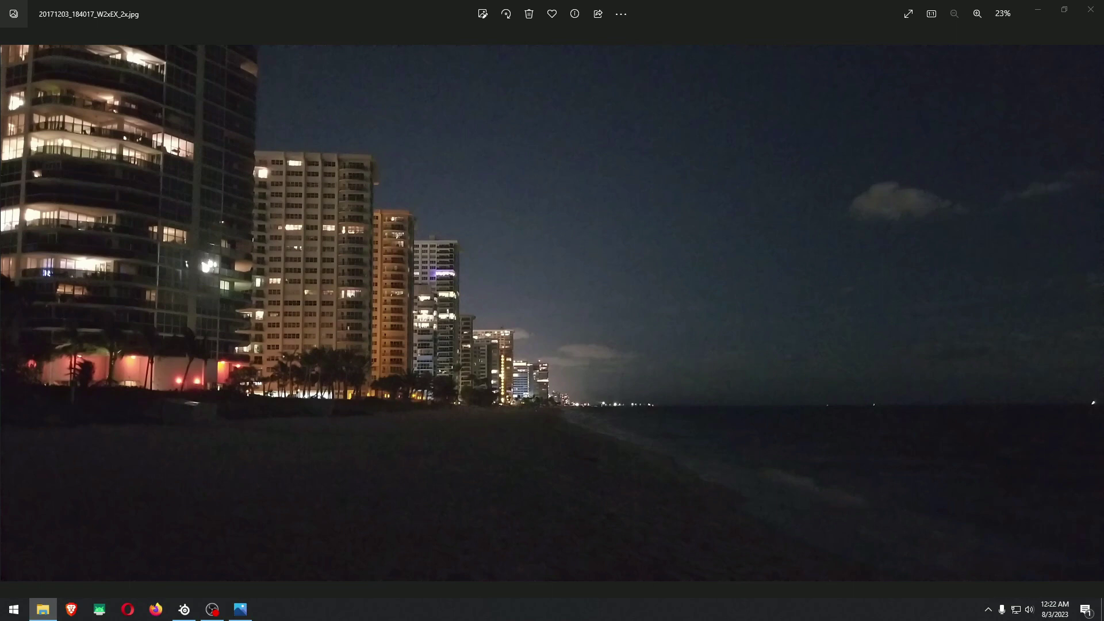
pyautogui.press('Right')
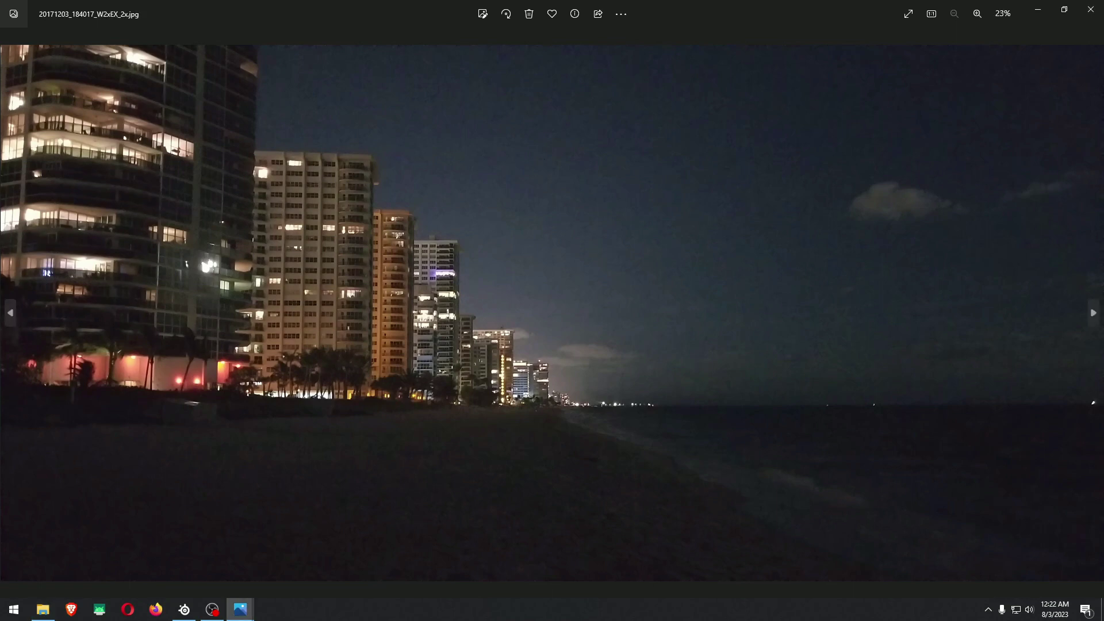
pyautogui.press('Left')
pyautogui.press('Right')
pyautogui.press('Left')
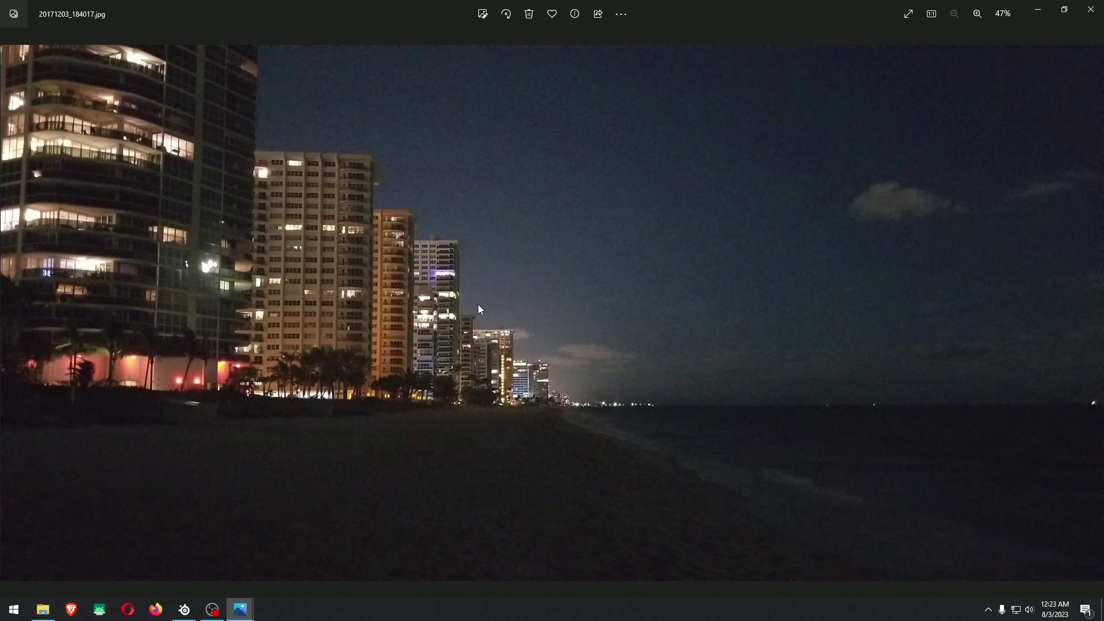
pyautogui.press('Right')
pyautogui.press('Left')
pyautogui.press('Right')
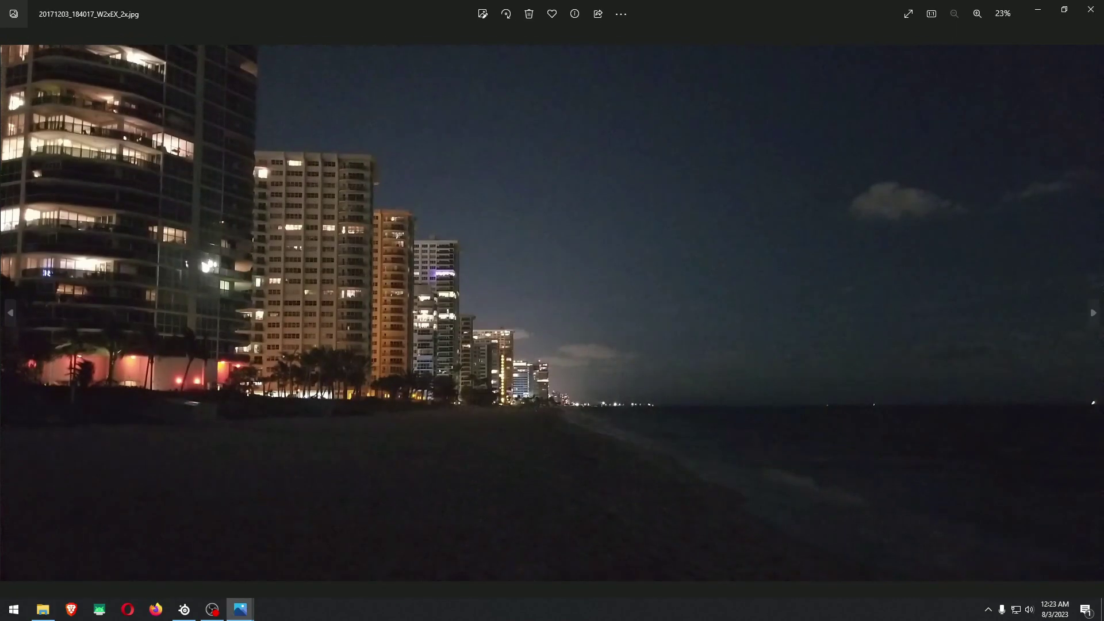
# Step: Examine the noise and building detail in the upscaled night photo up close and close the photo viewer
pyautogui.scroll(5, 334, 333)
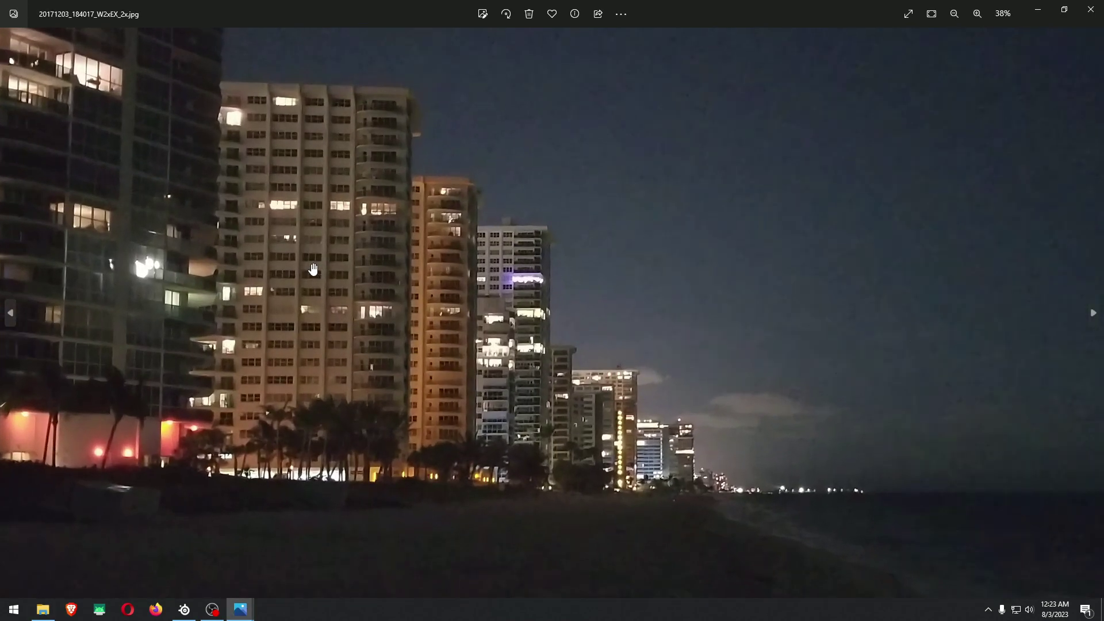
pyautogui.scroll(-2, 313, 269)
pyautogui.moveTo(1027, 575); pyautogui.dragTo(634, 387)
pyautogui.scroll(-3, 634, 386)
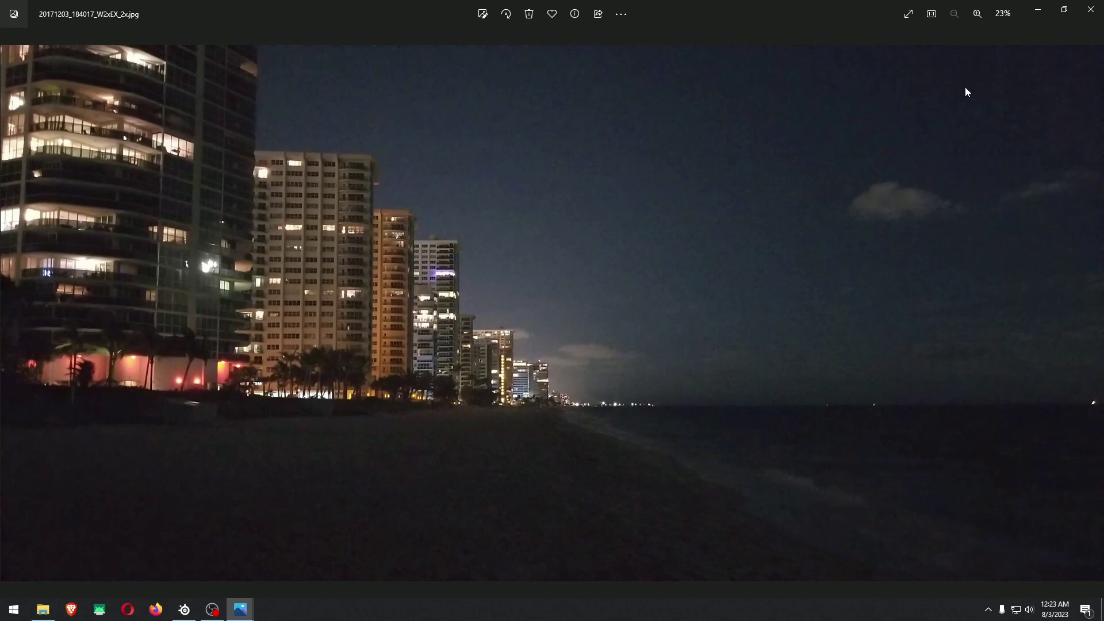
pyautogui.hotkey('alt', 'F4')
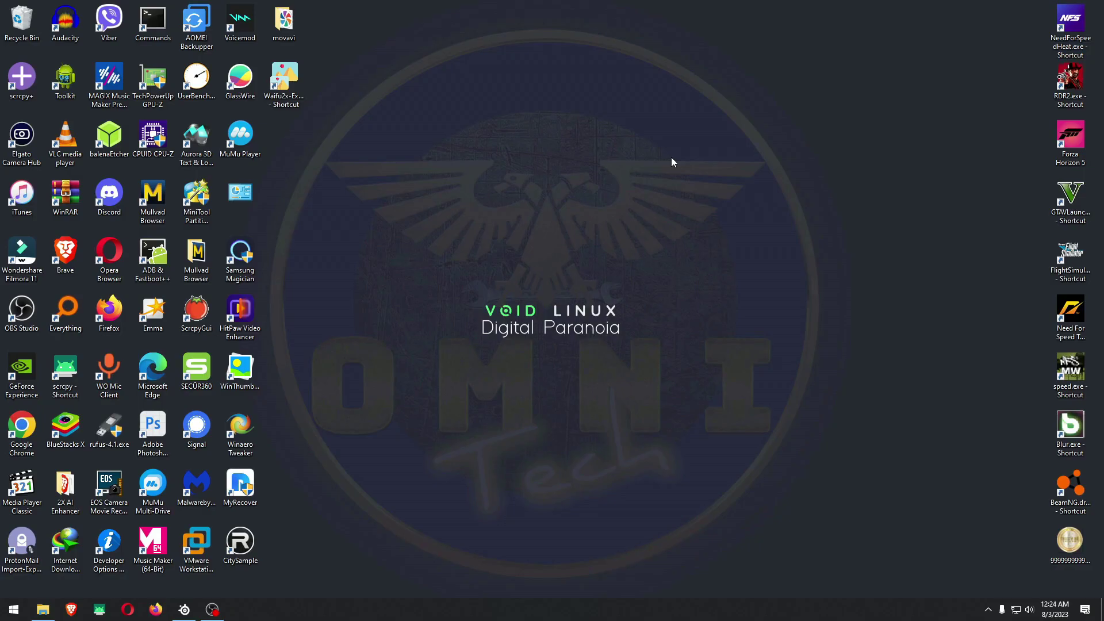